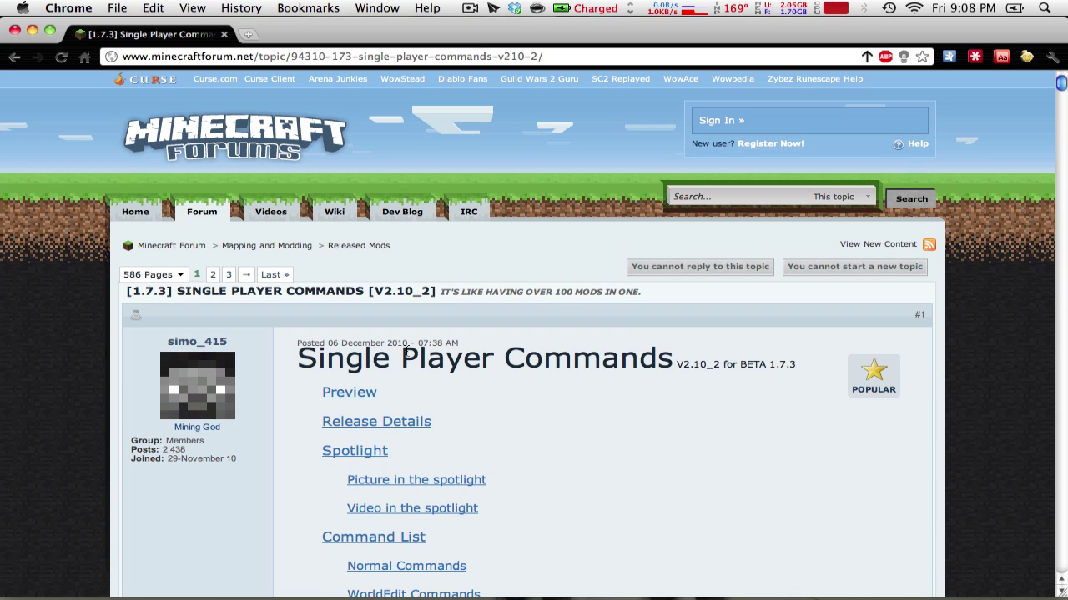
# Look over the Single Player Commands forum topic, including its title, table of contents and preview section
pyautogui.scroll(-5, 638, 395)
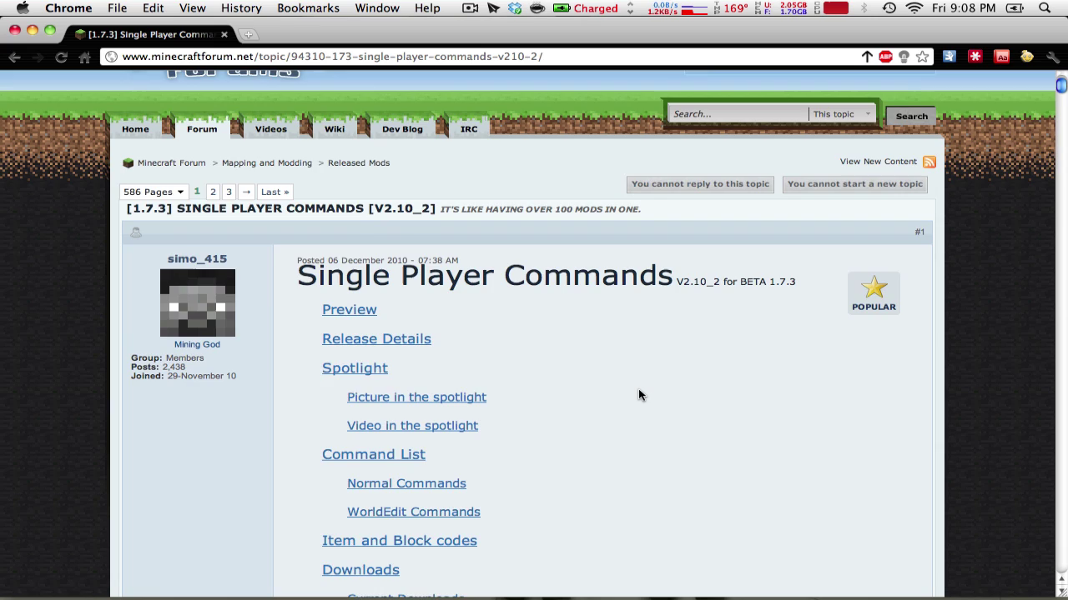
pyautogui.scroll(-6, 638, 396)
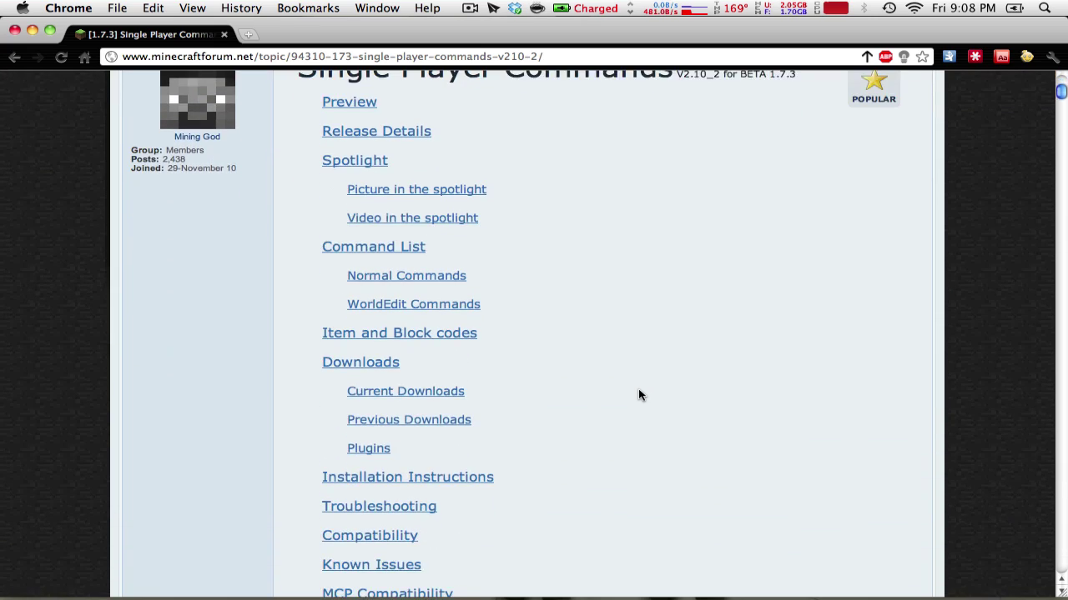
pyautogui.scroll(-15, 870, 362)
pyautogui.scroll(15, 870, 362)
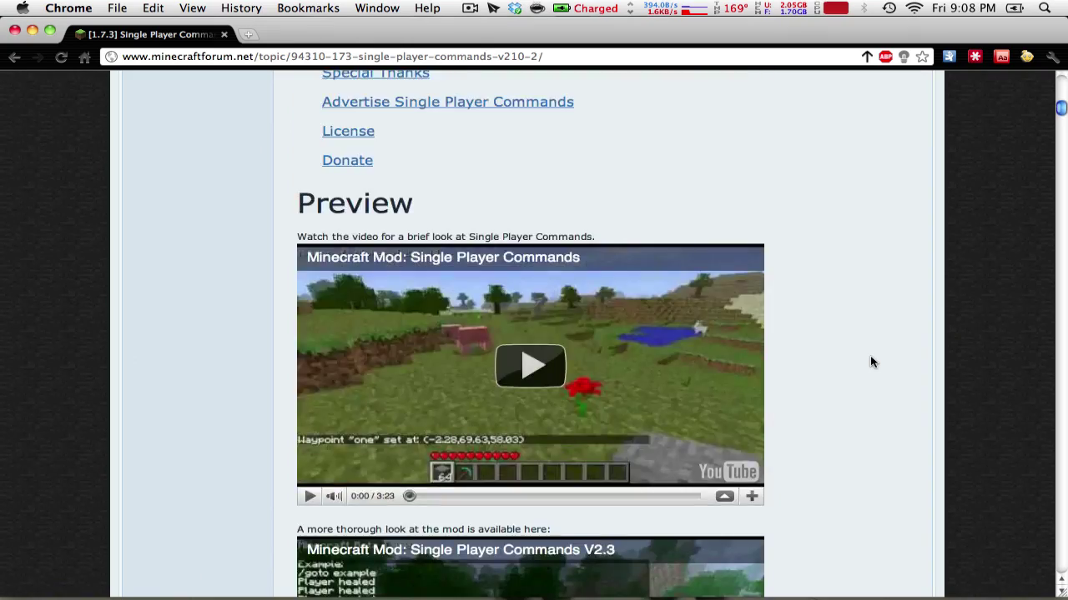
pyautogui.scroll(8, 870, 362)
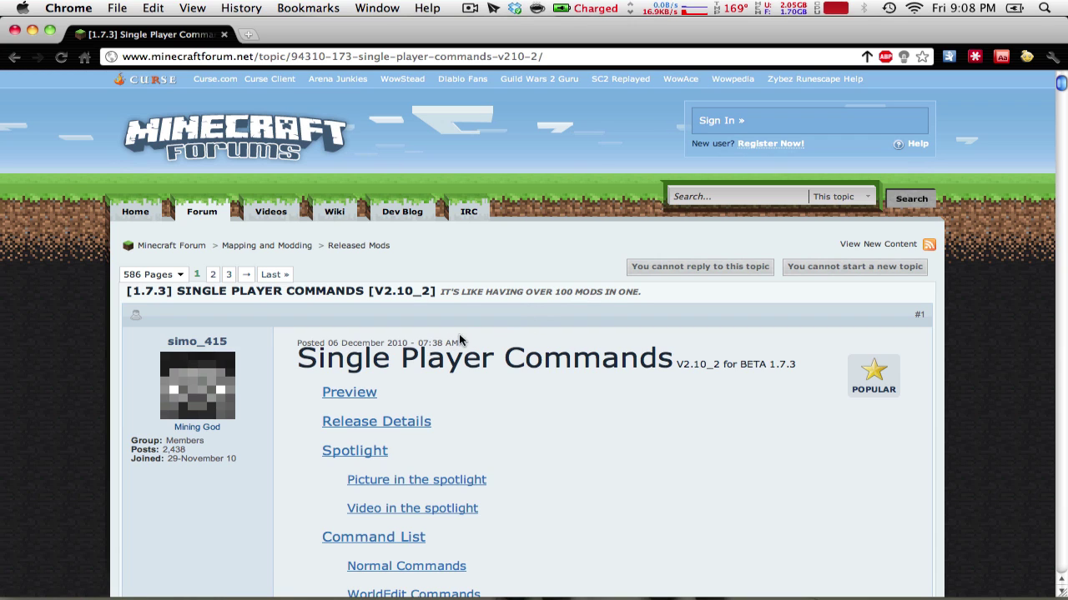
pyautogui.moveTo(127, 294); pyautogui.dragTo(383, 294)
pyautogui.click(622, 407)
# Find the Current Downloads section of the topic and download V2.10_2 [1.7.3 BETA] through the preferred link
pyautogui.scroll(-15, 686, 422)
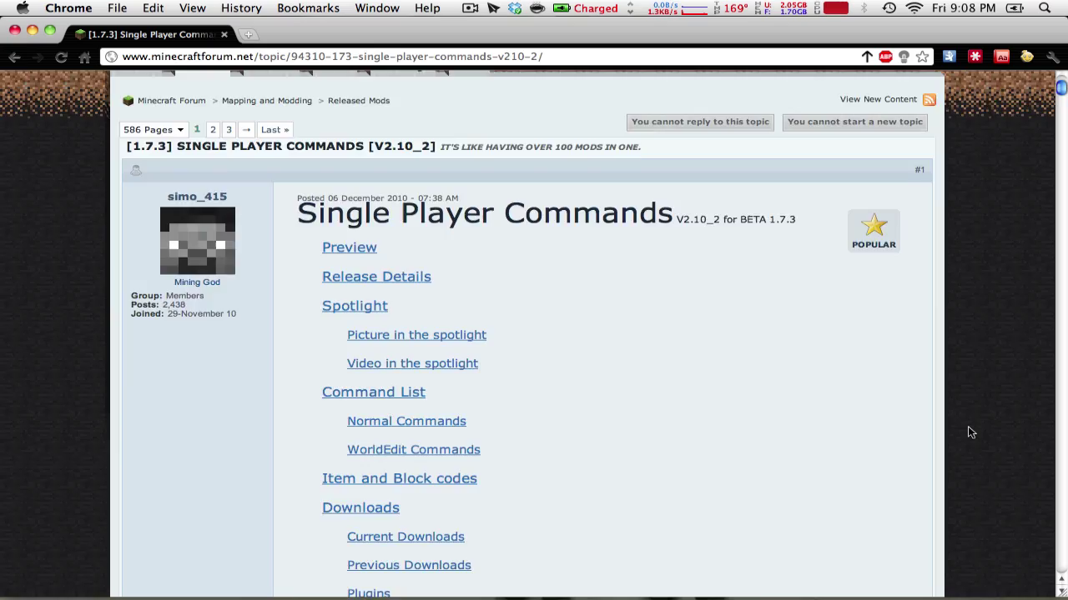
pyautogui.scroll(-20, 969, 432)
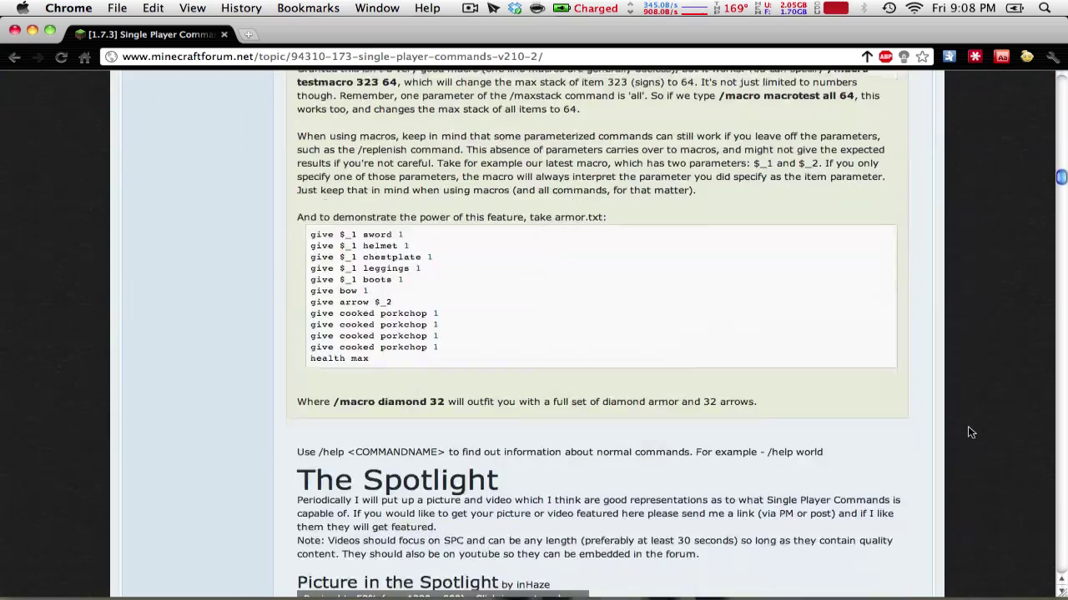
pyautogui.scroll(8, 967, 432)
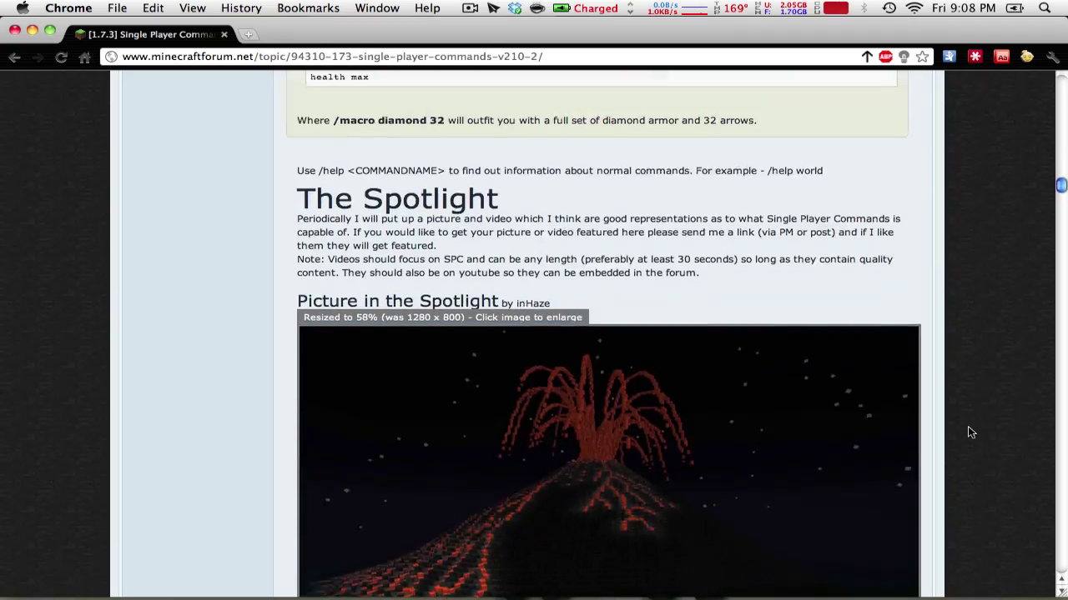
pyautogui.scroll(-2, 967, 432)
pyautogui.scroll(-10, 941, 409)
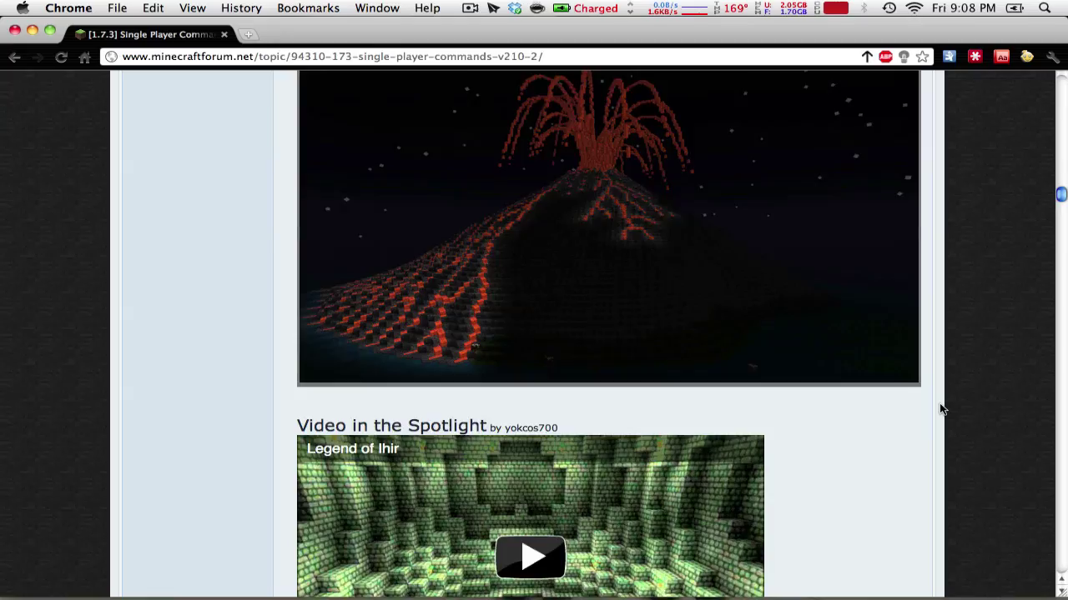
pyautogui.scroll(-15, 941, 409)
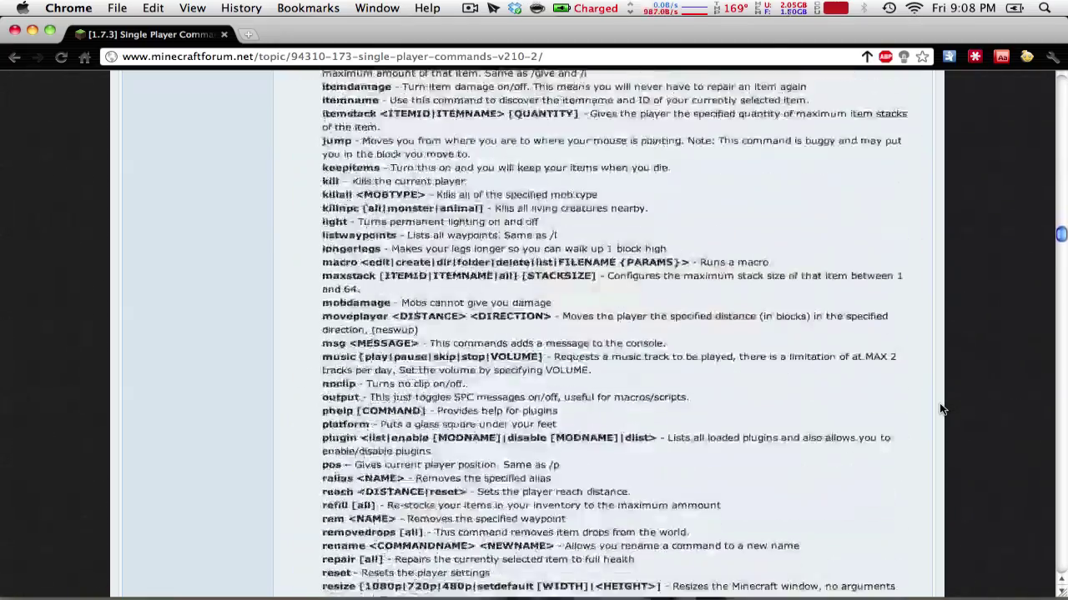
pyautogui.scroll(-15, 941, 408)
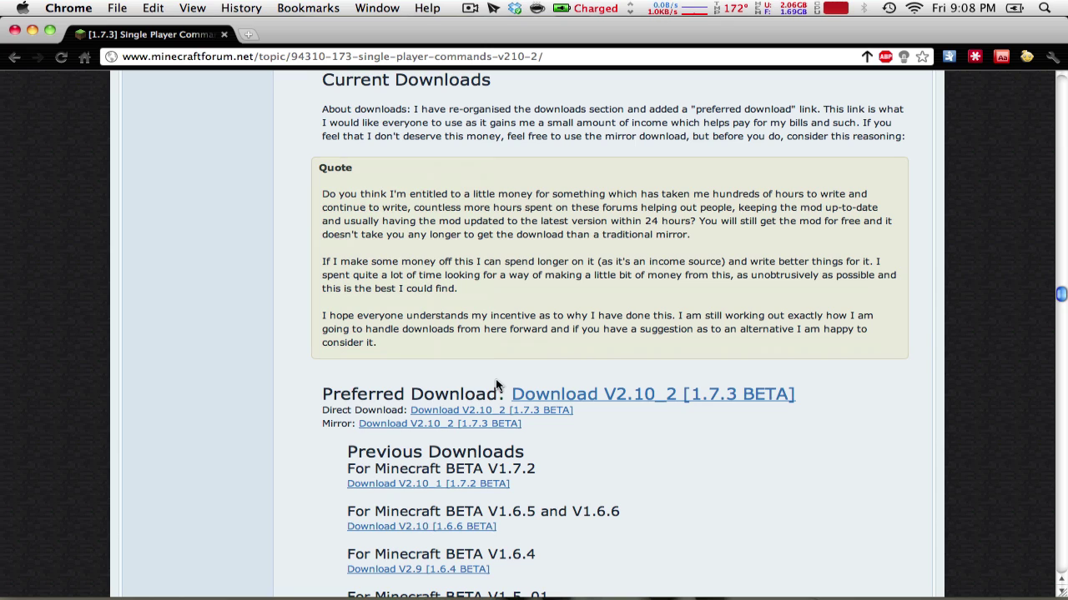
pyautogui.click(545, 401)
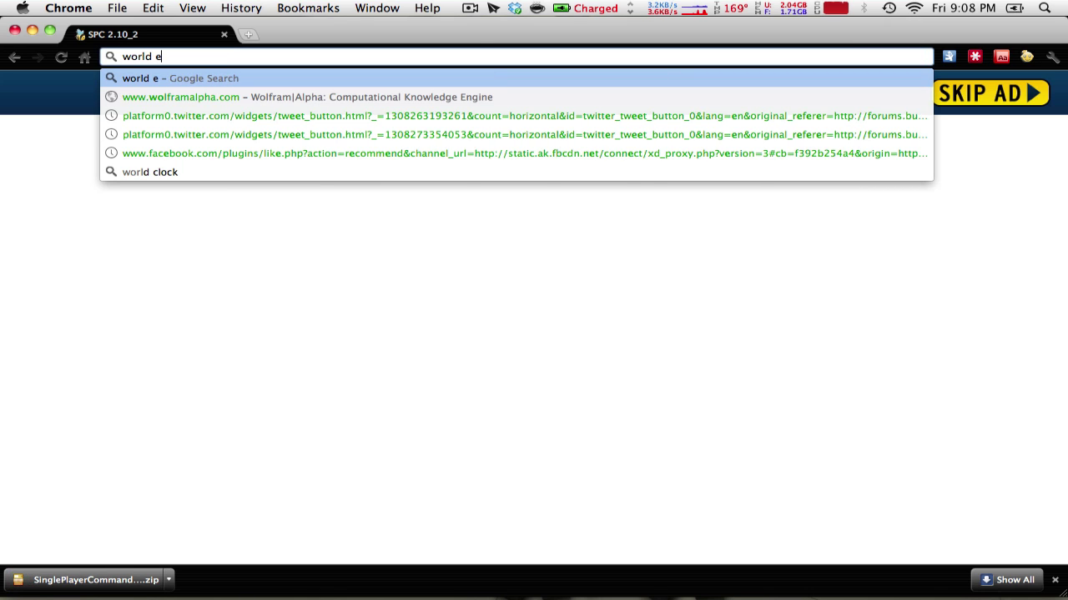
# Search the web for "world edit for single player" and download WorldEdit 4.6 from the sk89q project page
pyautogui.write('it for ')
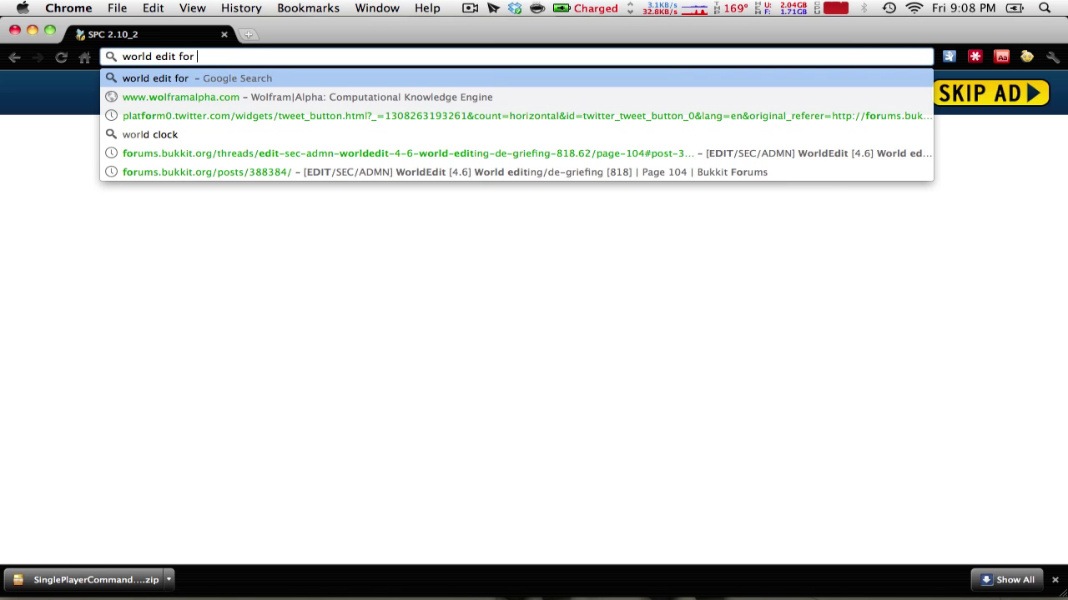
pyautogui.write('single ')
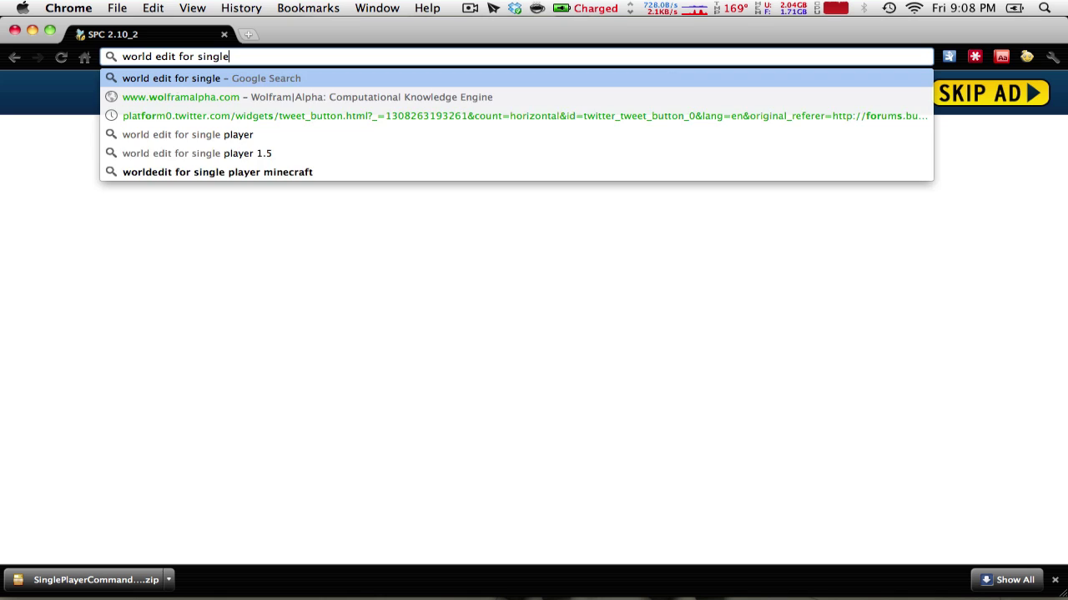
pyautogui.write('player')
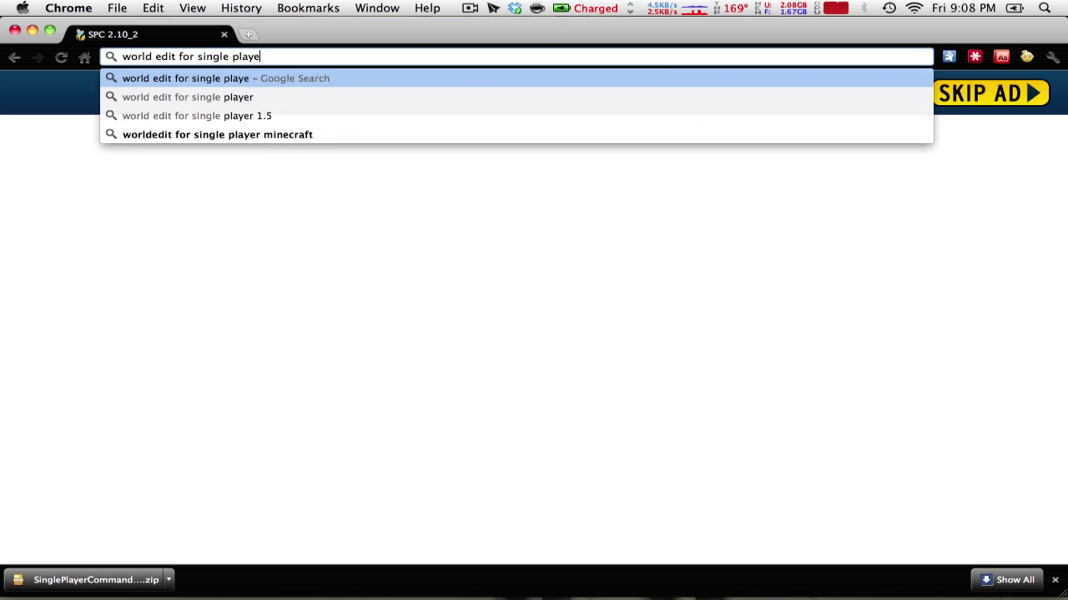
pyautogui.press('Return')
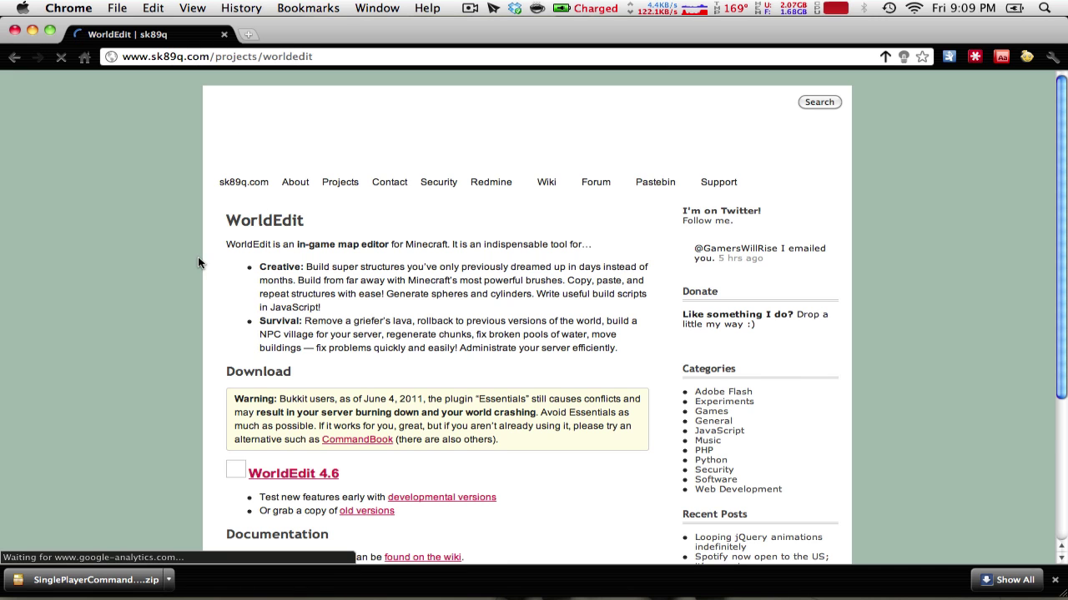
pyautogui.click(300, 475)
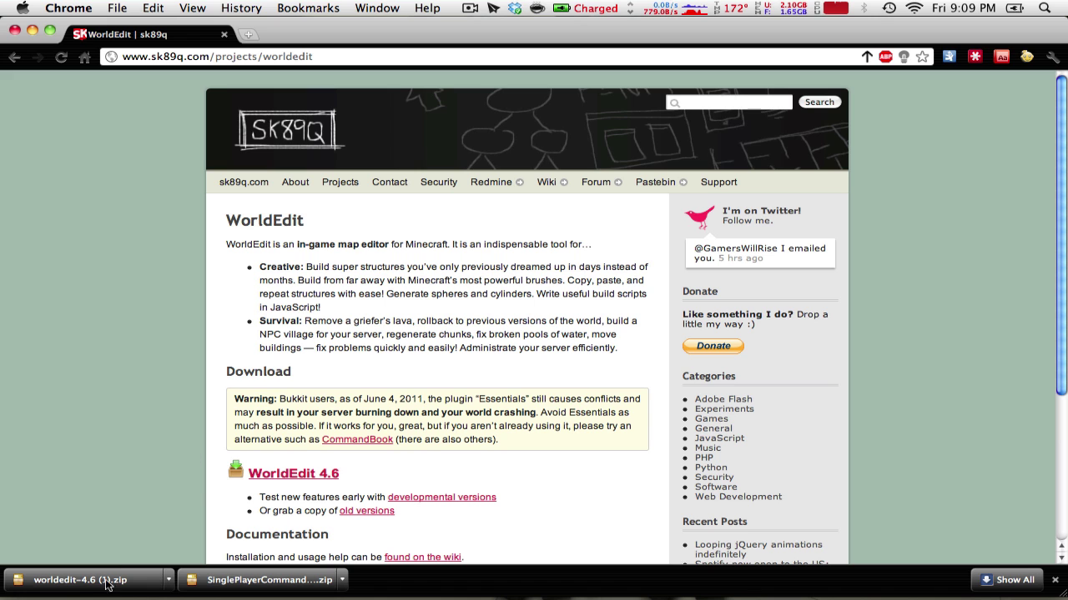
# Switch to Finder and extract the downloaded worldedit-4.6 and SinglePlayerCommands zip archives from the Downloads folder
pyautogui.hotkey('ctrl', 'Right')
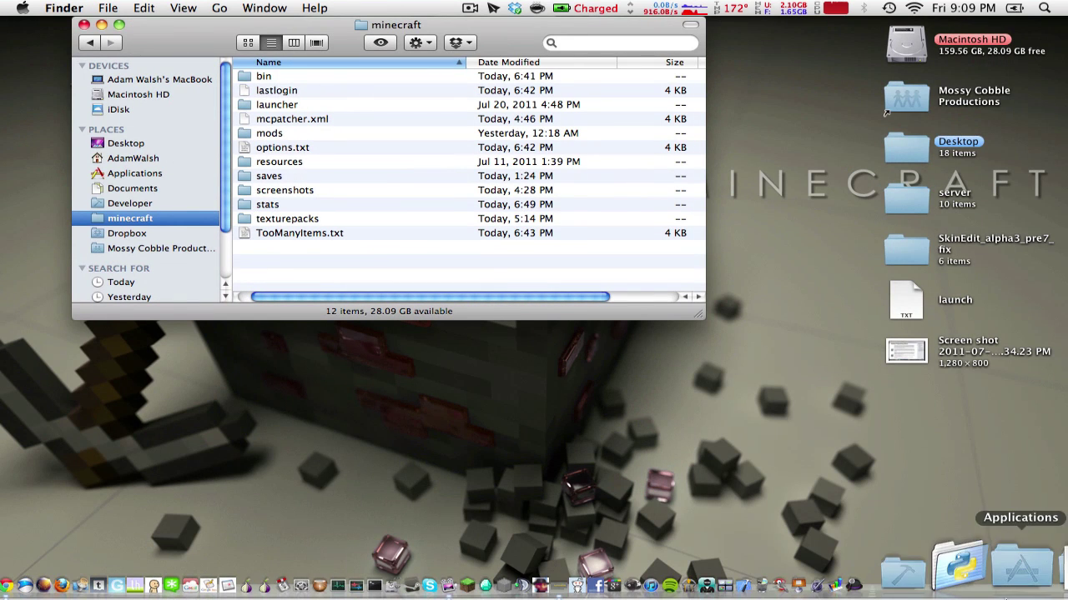
pyautogui.click(1011, 587)
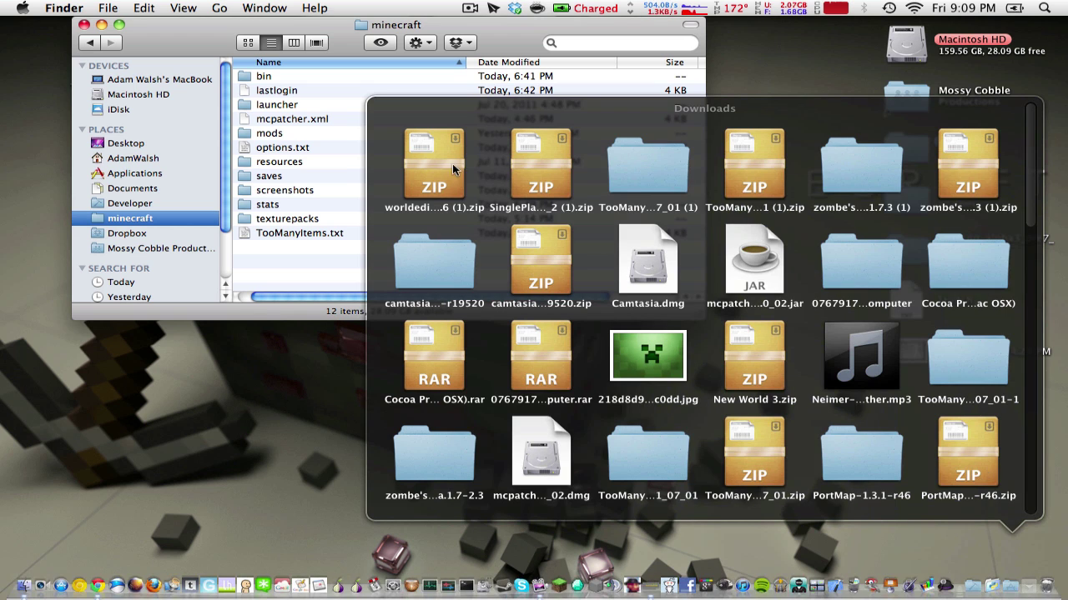
pyautogui.press('Escape')
pyautogui.click(1011, 586)
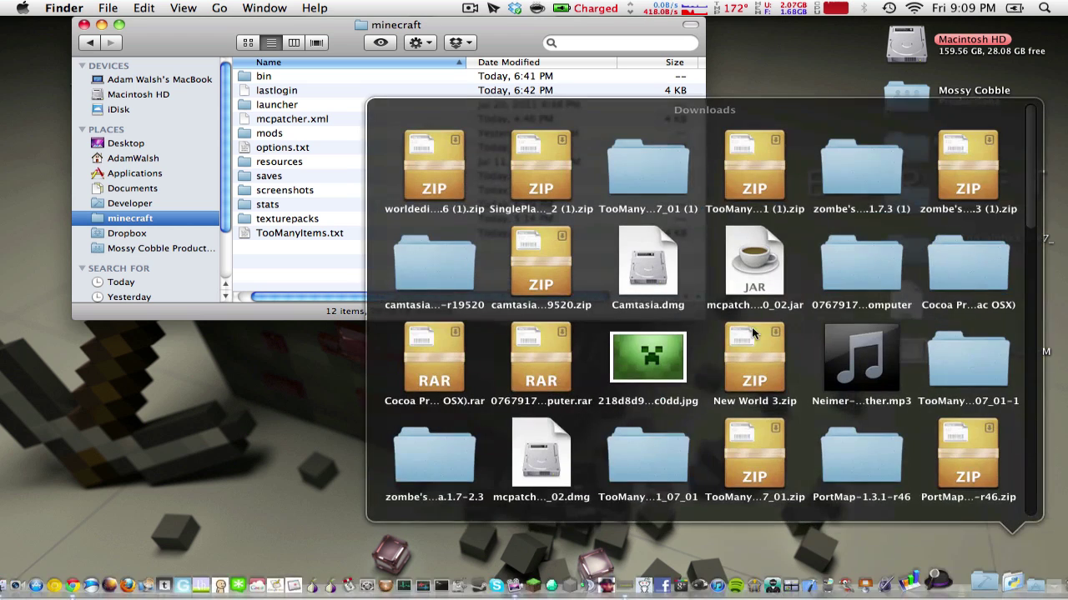
pyautogui.press('Escape')
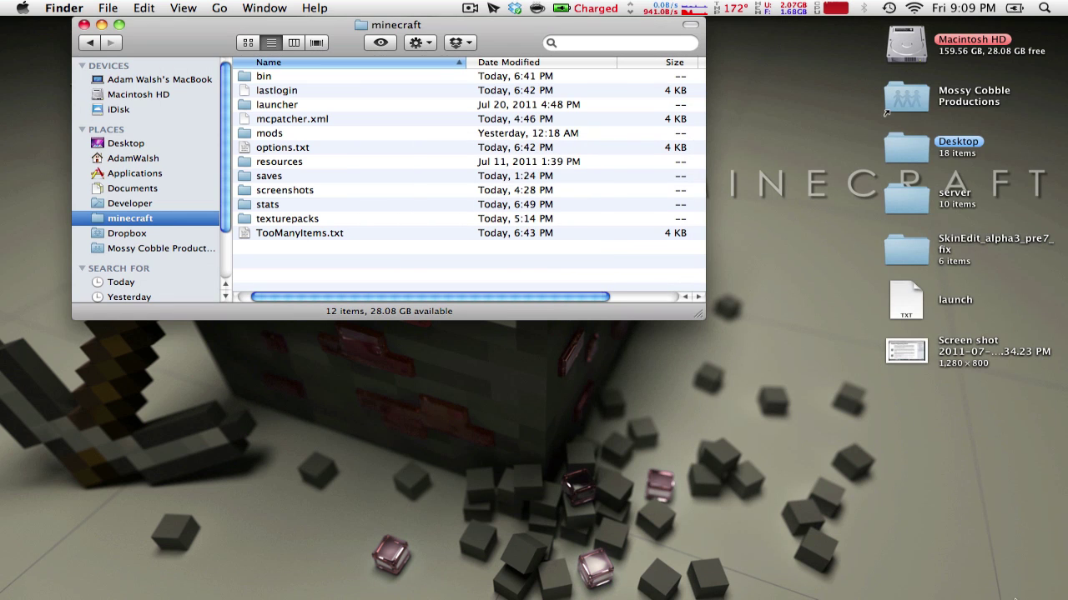
pyautogui.click(1011, 587)
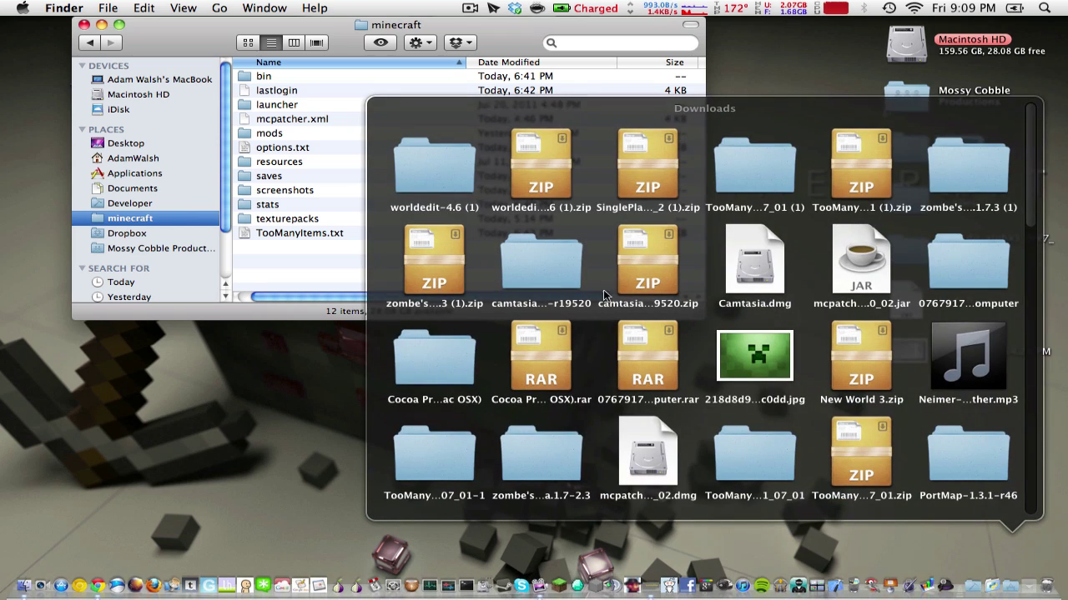
pyautogui.press('Escape')
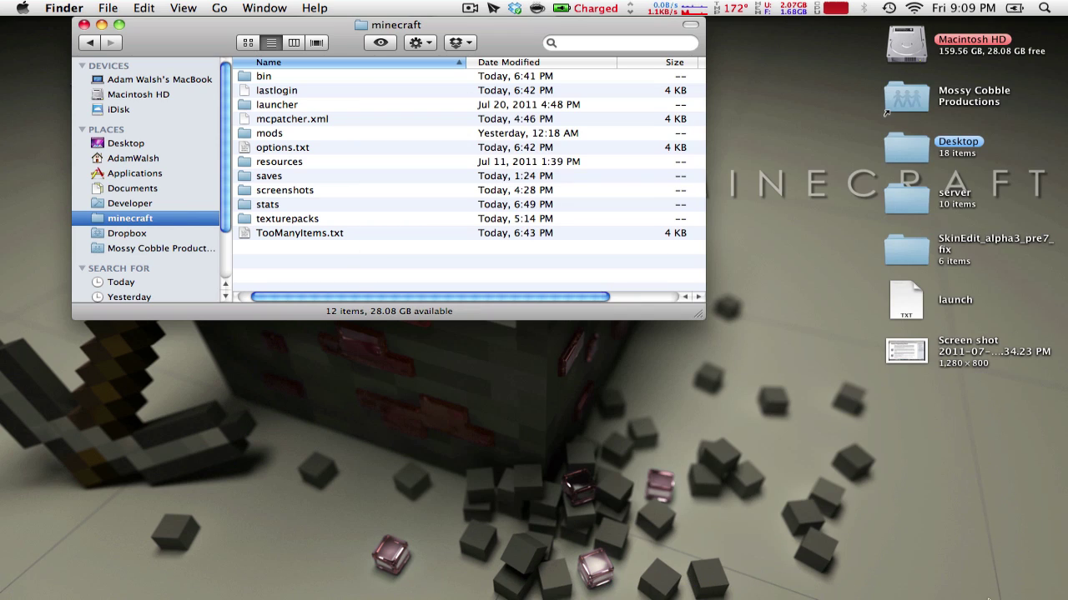
# Open the extracted SinglePlayerCommands folder in its own Finder window and place it below the minecraft folder's file list
pyautogui.click(1011, 586)
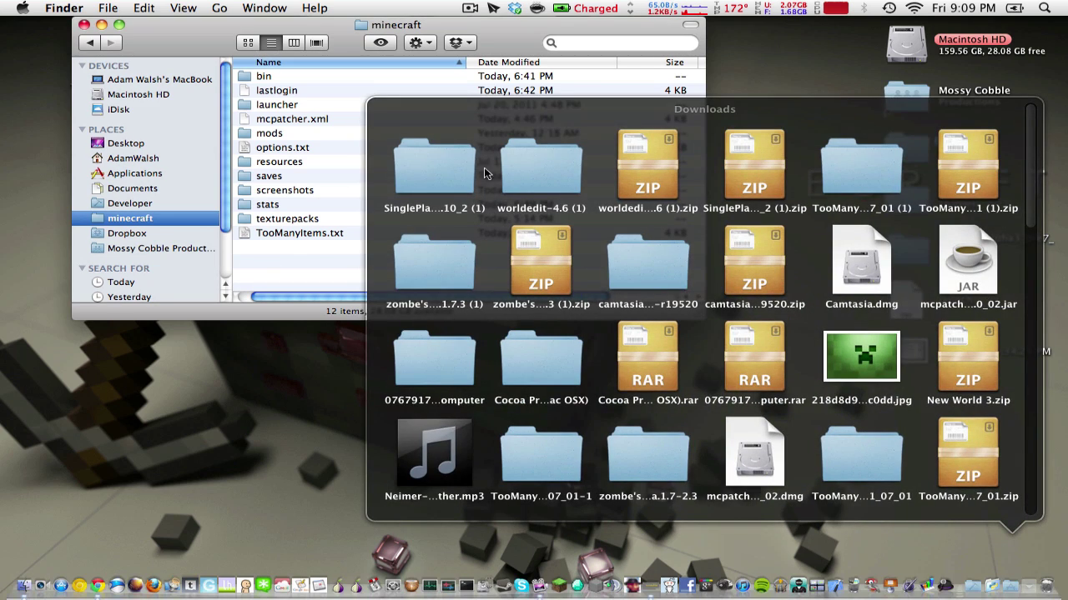
pyautogui.click(455, 168)
pyautogui.click(972, 446)
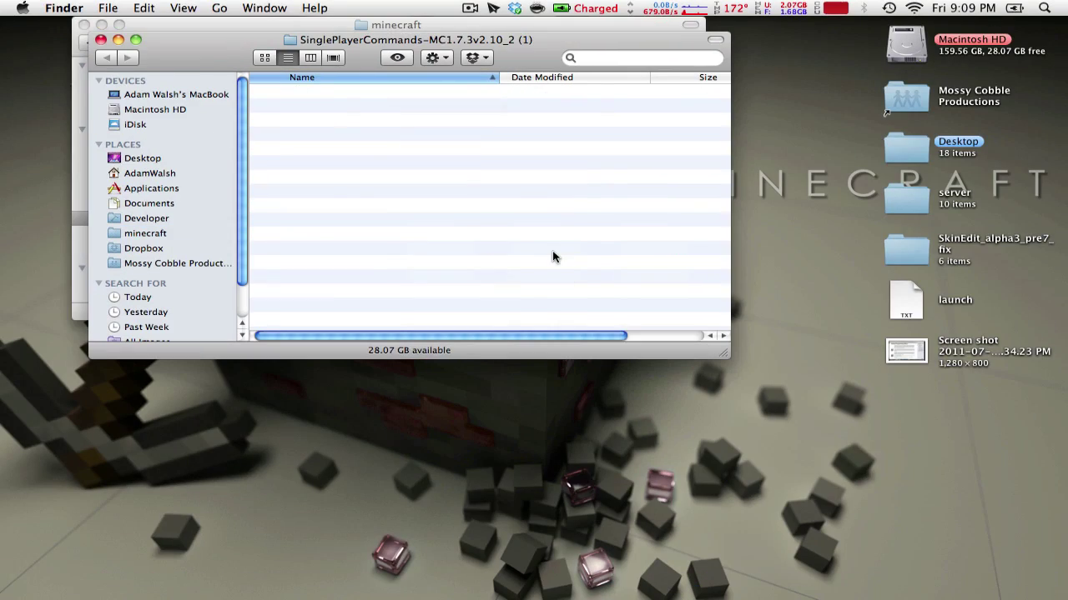
pyautogui.moveTo(355, 48); pyautogui.dragTo(312, 302)
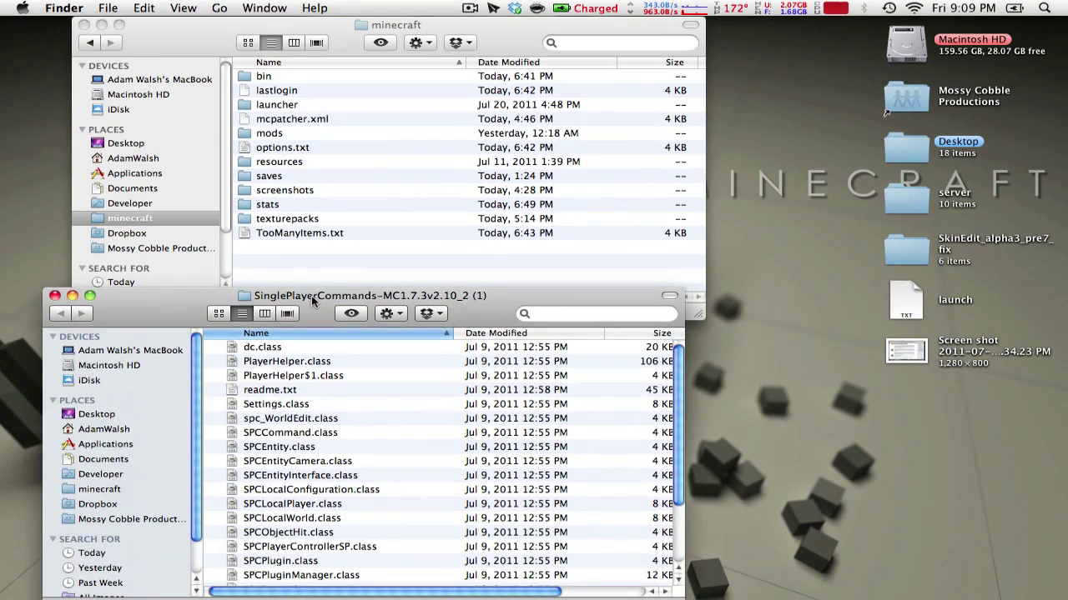
# Open the extracted worldedit-4.6 folder in Finder, then arrange its window and the SinglePlayerCommands window clear of the minecraft window
pyautogui.click(1010, 586)
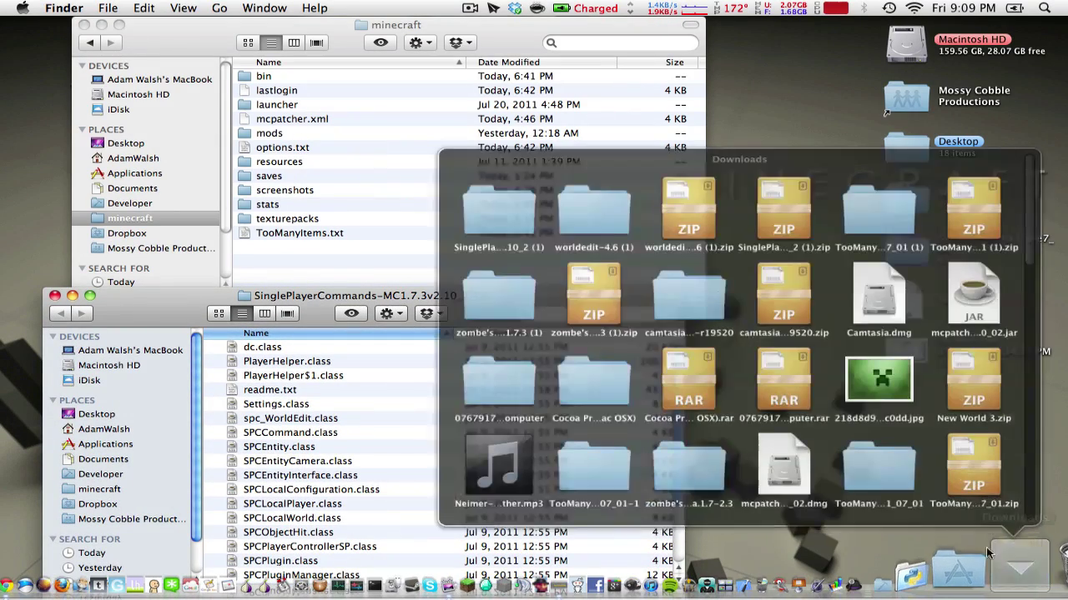
pyautogui.click(533, 173)
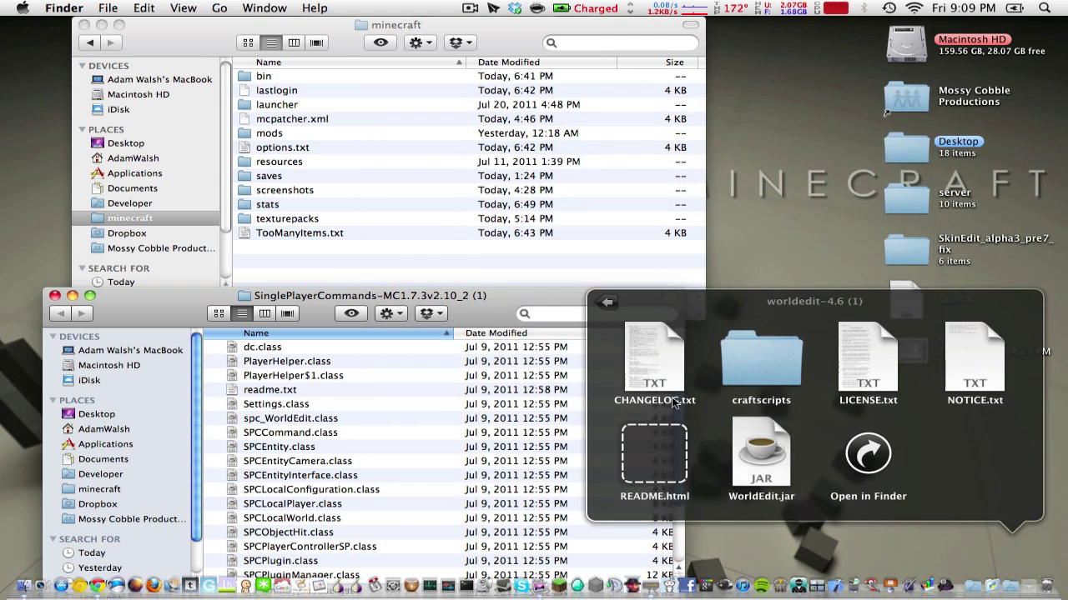
pyautogui.click(855, 456)
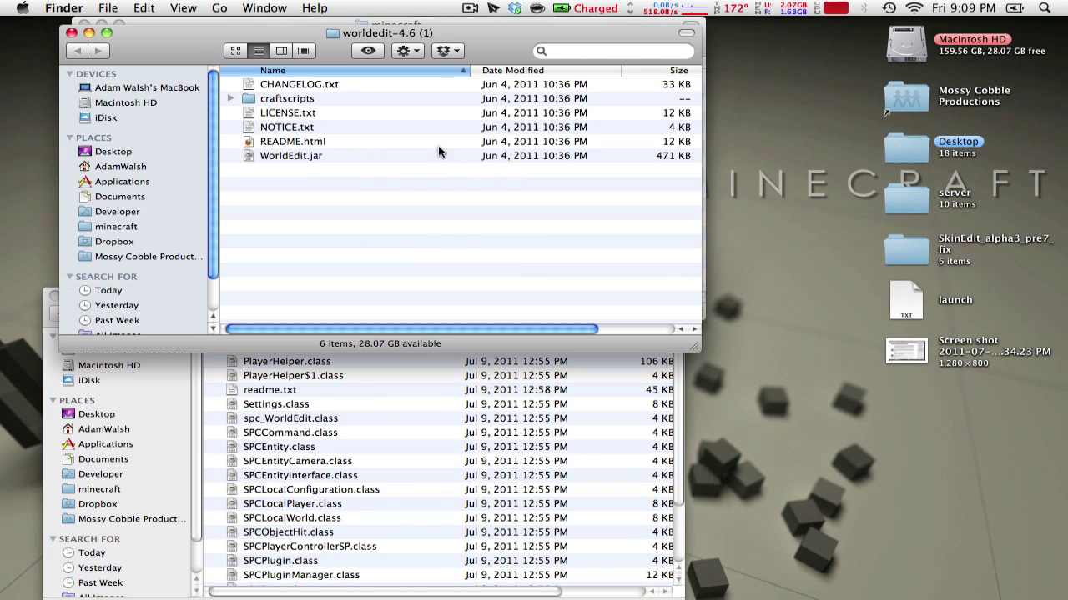
pyautogui.moveTo(384, 33); pyautogui.dragTo(1063, 569)
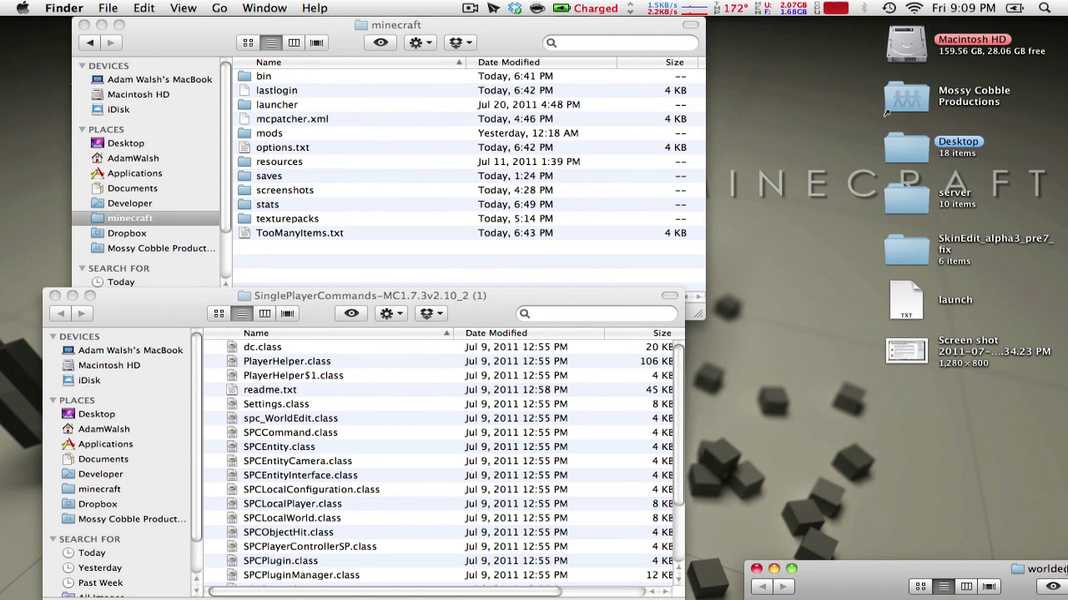
pyautogui.moveTo(469, 312); pyautogui.dragTo(726, 323)
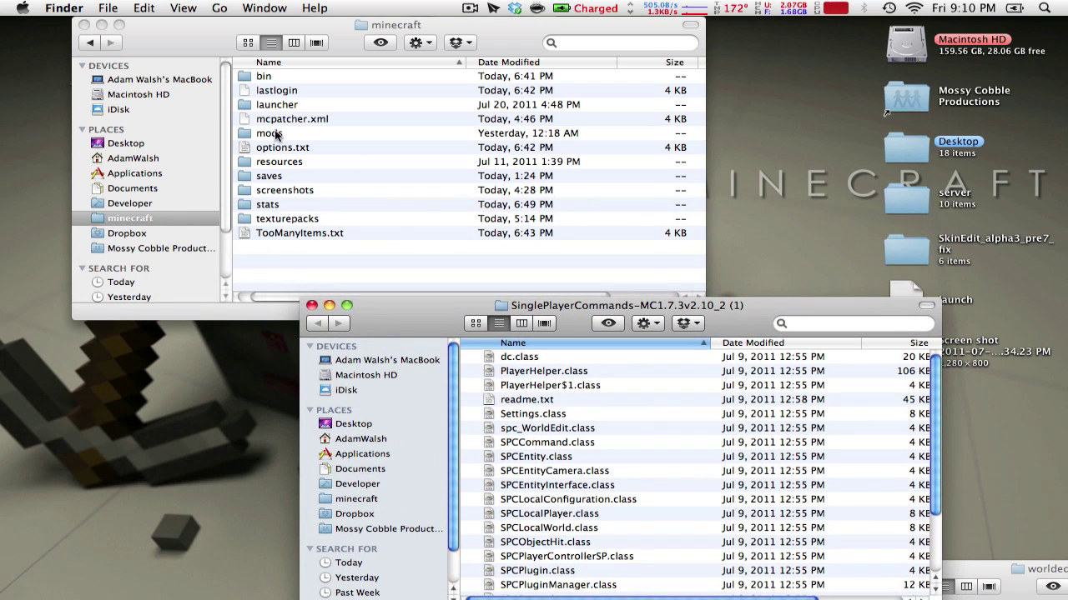
# Open the minecraft folder inside the bin folder of the Minecraft directory to show its class files
pyautogui.doubleClick(270, 77)
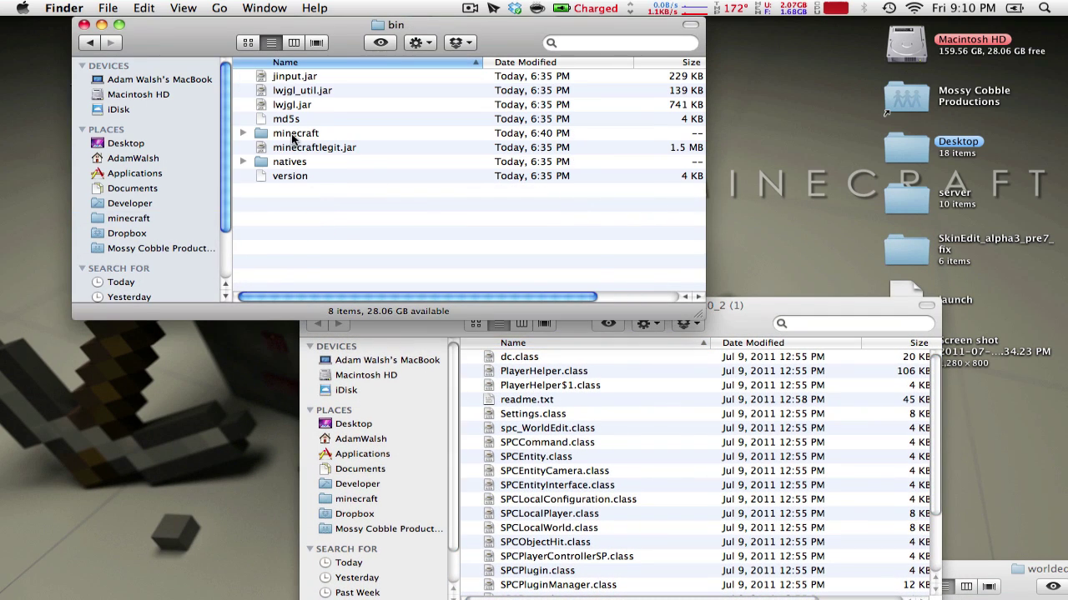
pyautogui.doubleClick(293, 134)
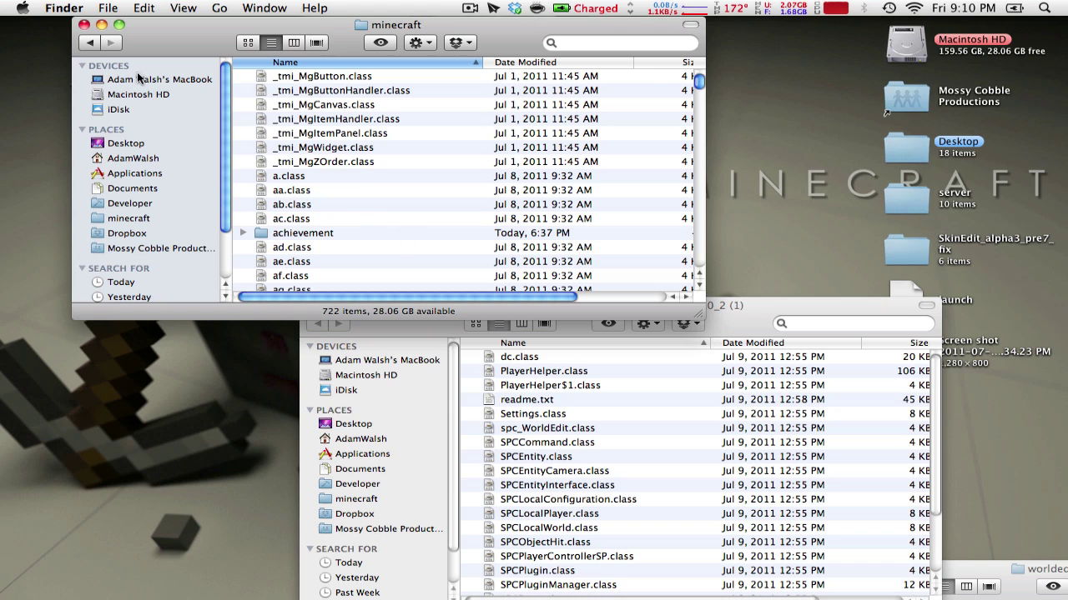
pyautogui.click(90, 43)
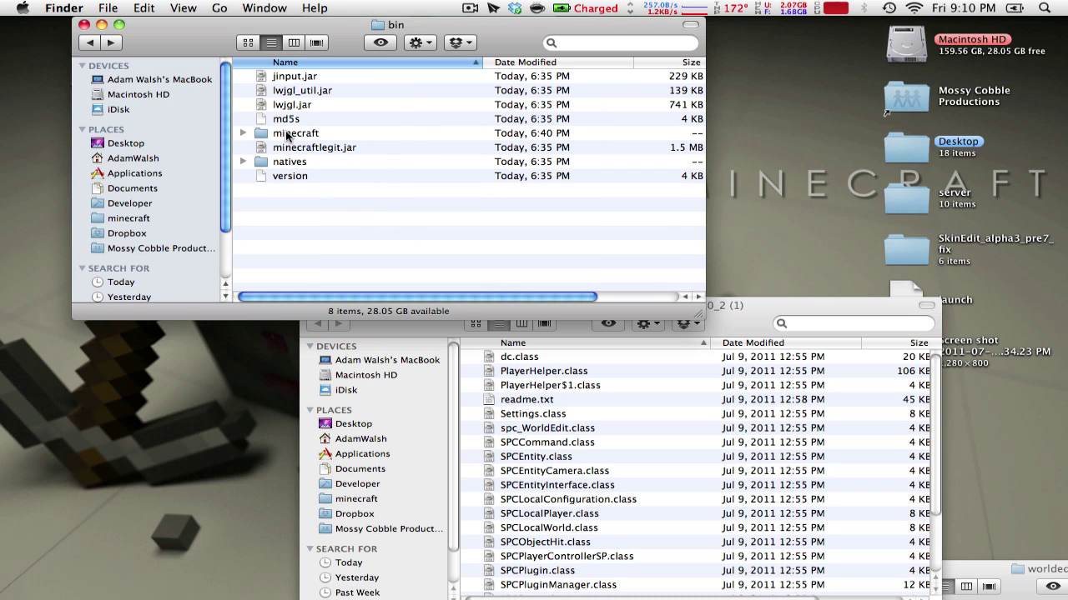
pyautogui.click(288, 135)
pyautogui.click(327, 148)
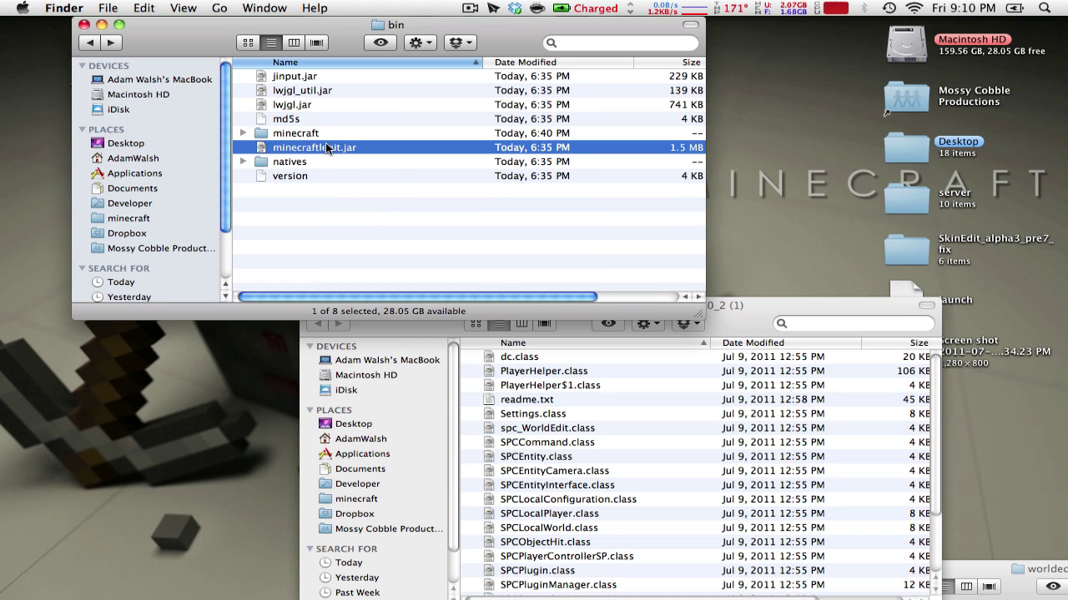
pyautogui.press('Up')
pyautogui.doubleClick(306, 136)
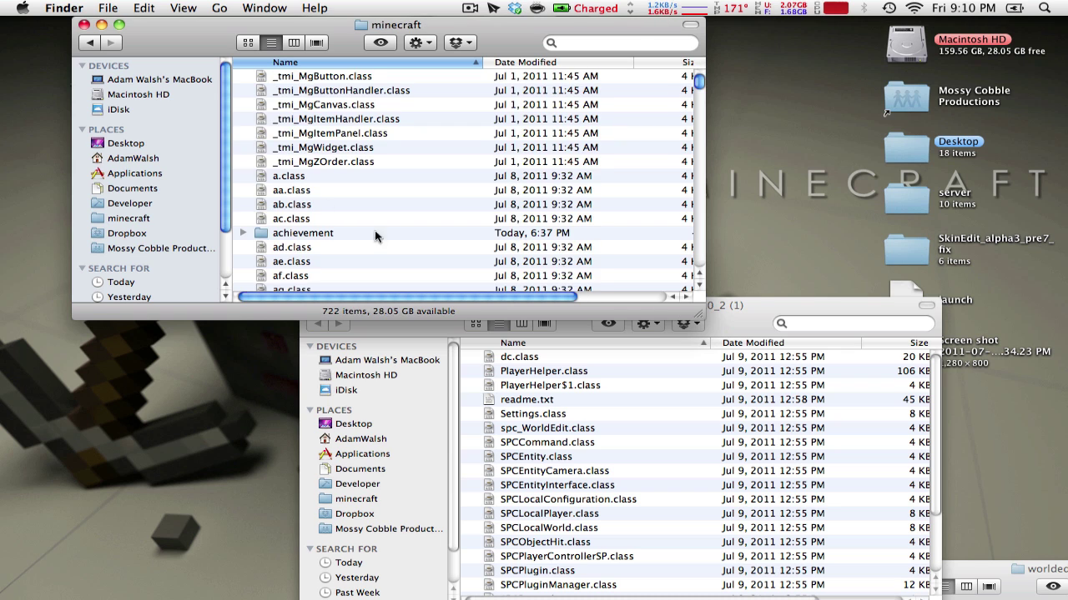
# Sort the files in the SinglePlayerCommands folder by kind so the Java class files are grouped together
pyautogui.click(674, 413)
pyautogui.scroll(-1, 514, 360)
pyautogui.scroll(-1, 514, 360)
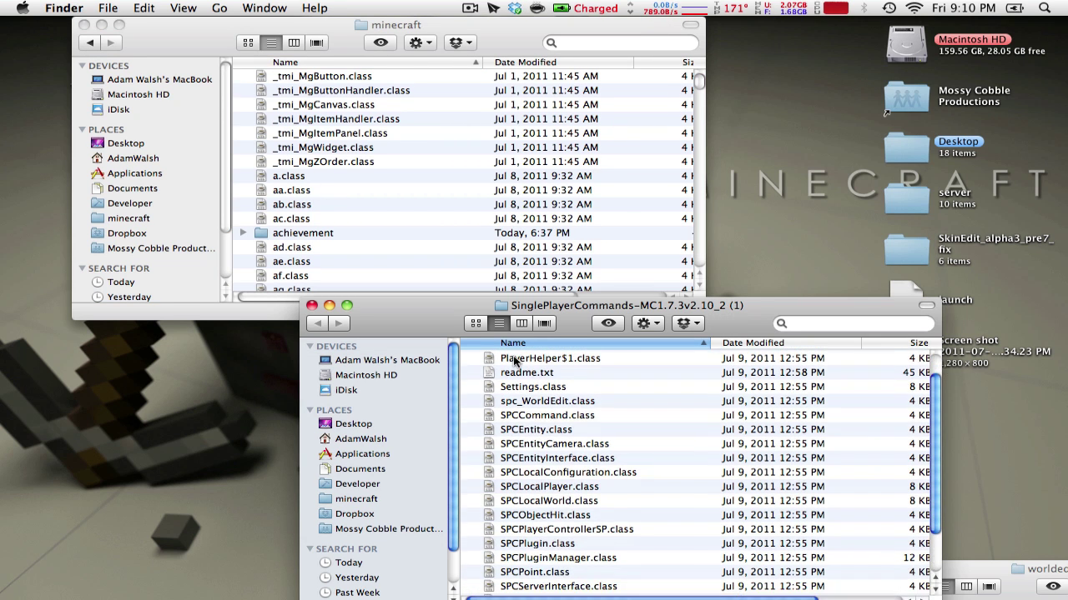
pyautogui.scroll(2, 517, 363)
pyautogui.click(542, 402)
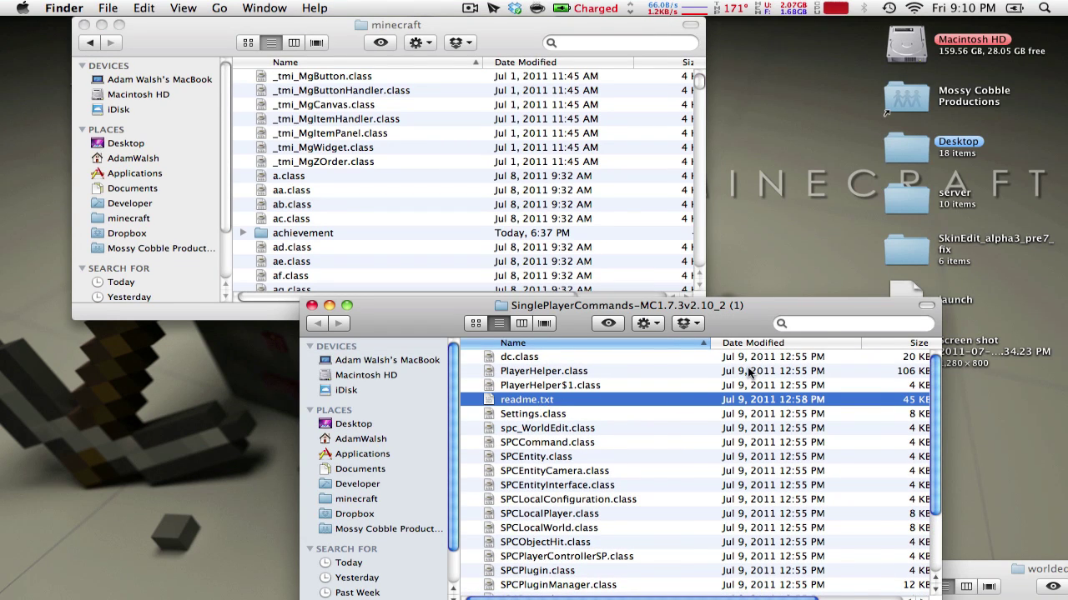
pyautogui.hscroll(5, 749, 373)
pyautogui.click(875, 344)
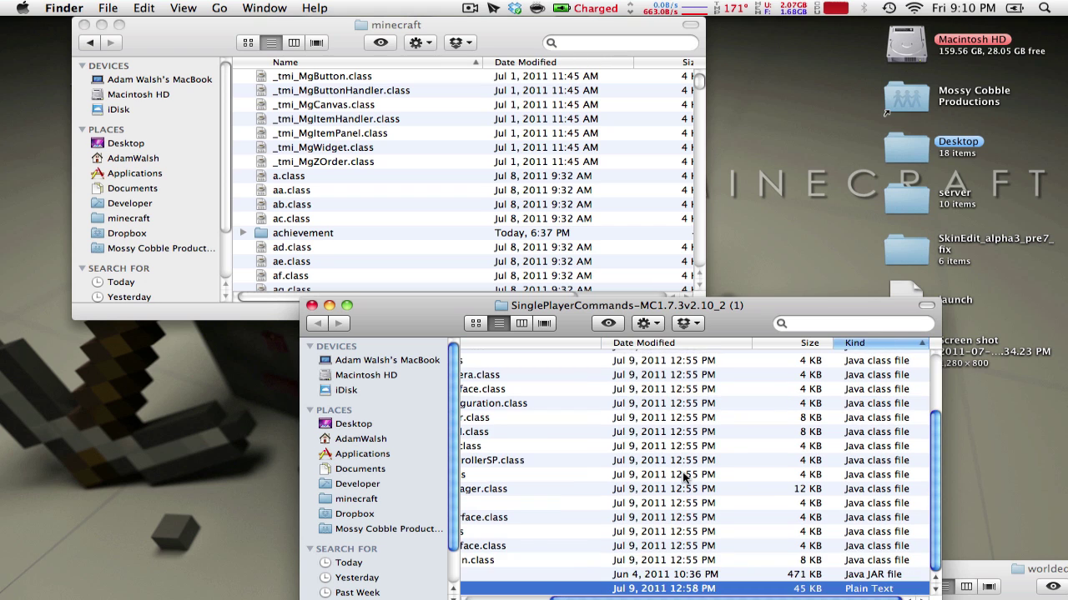
pyautogui.scroll(3, 684, 477)
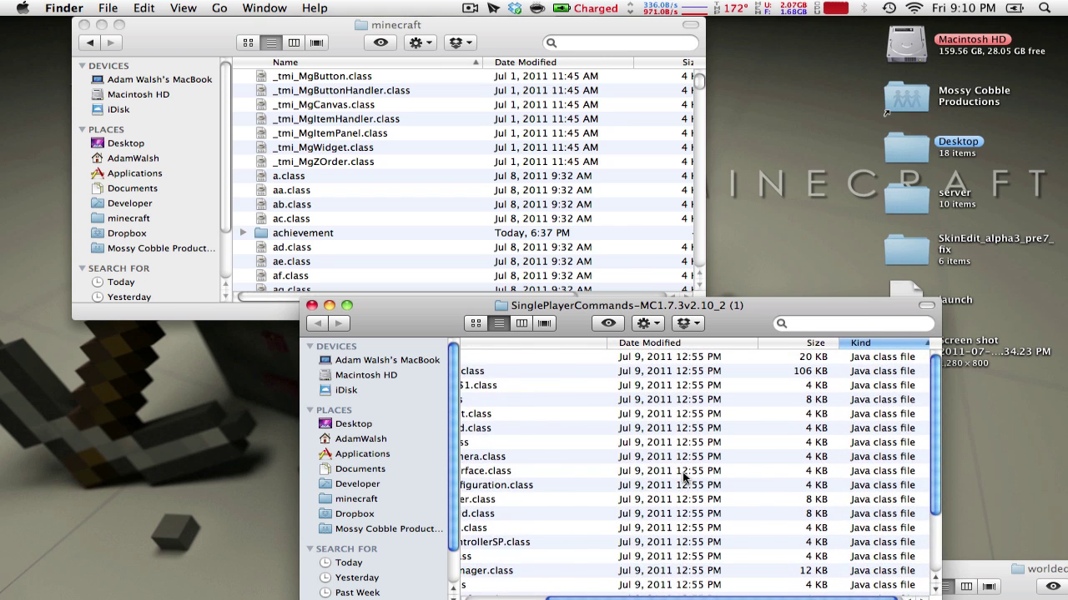
# Move all class files from dc.class to WorldEditPlugin.class into the minecraft folder, replacing the existing dc.class
pyautogui.hscroll(-5, 684, 477)
pyautogui.click(547, 357)
pyautogui.scroll(-3, 631, 406)
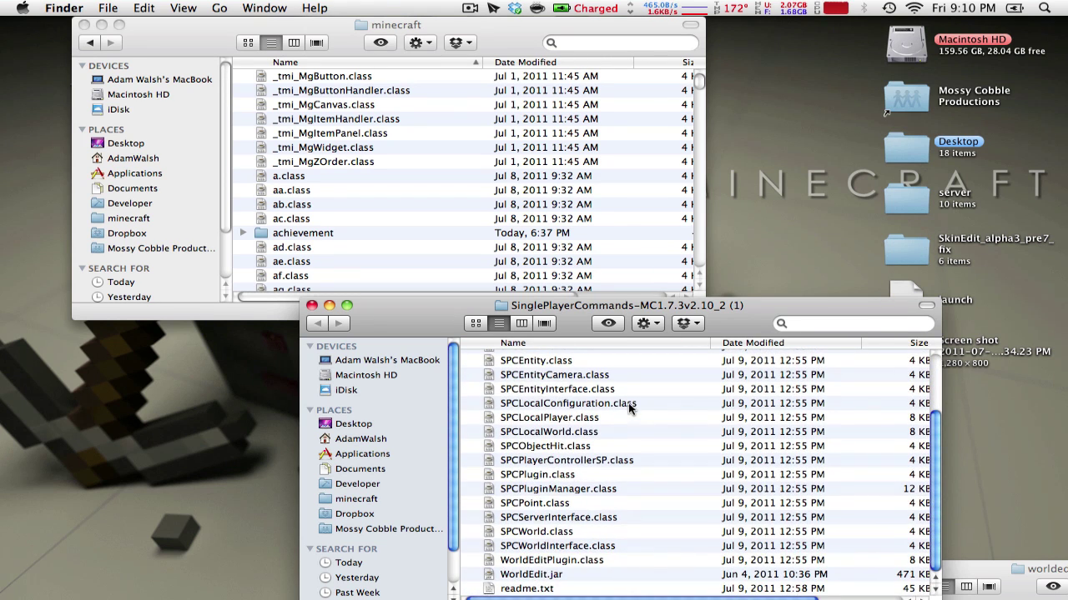
pyautogui.hscroll(5, 693, 567)
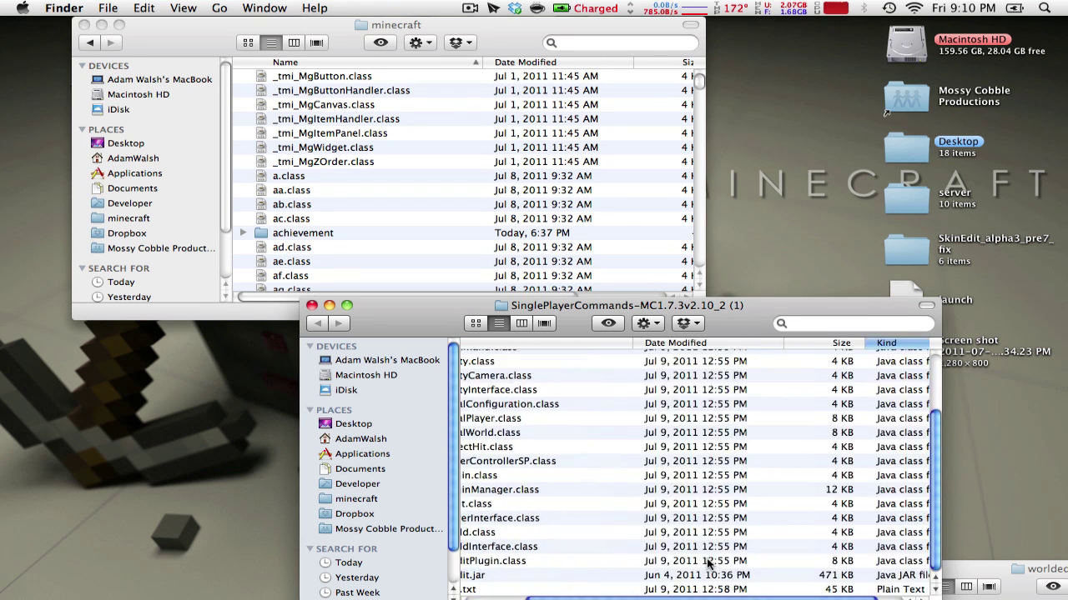
pyautogui.keyDown('shift'); pyautogui.click(880, 561); pyautogui.keyUp('shift')
pyautogui.hscroll(-5, 685, 541)
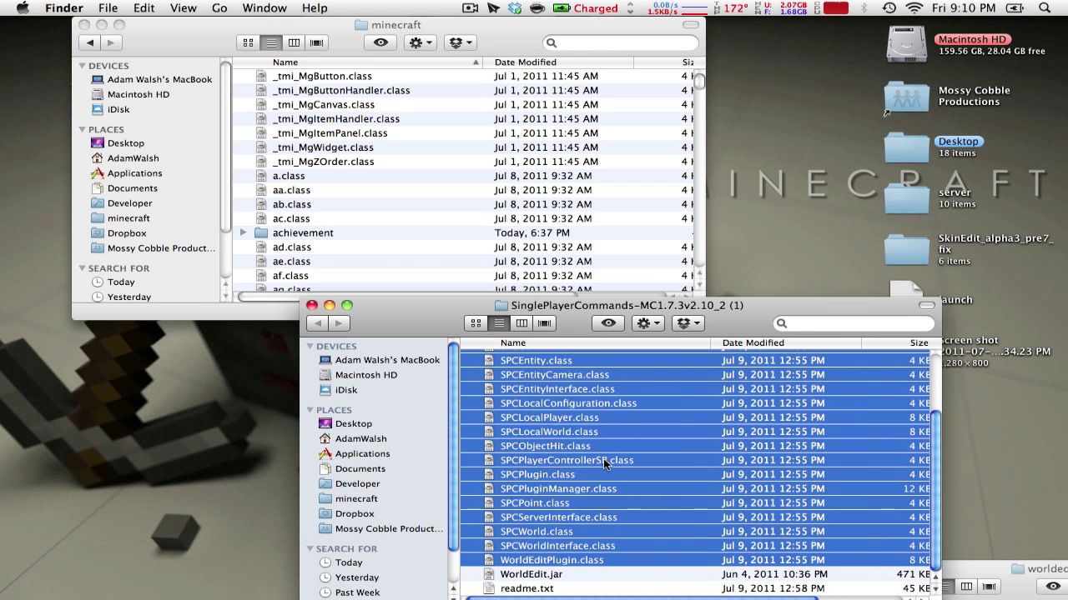
pyautogui.moveTo(607, 464); pyautogui.dragTo(386, 192)
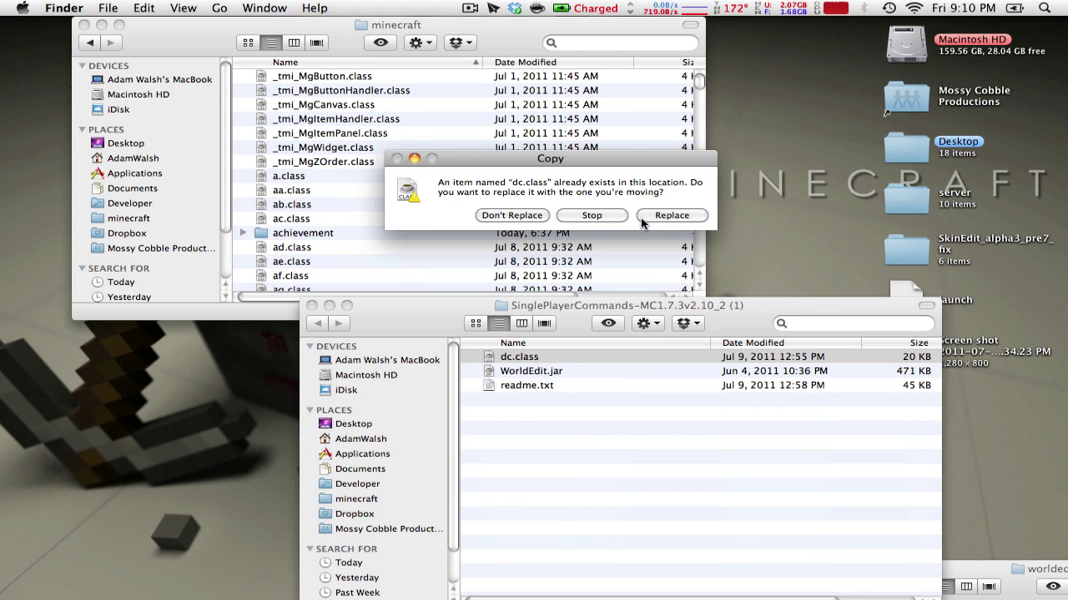
pyautogui.click(669, 218)
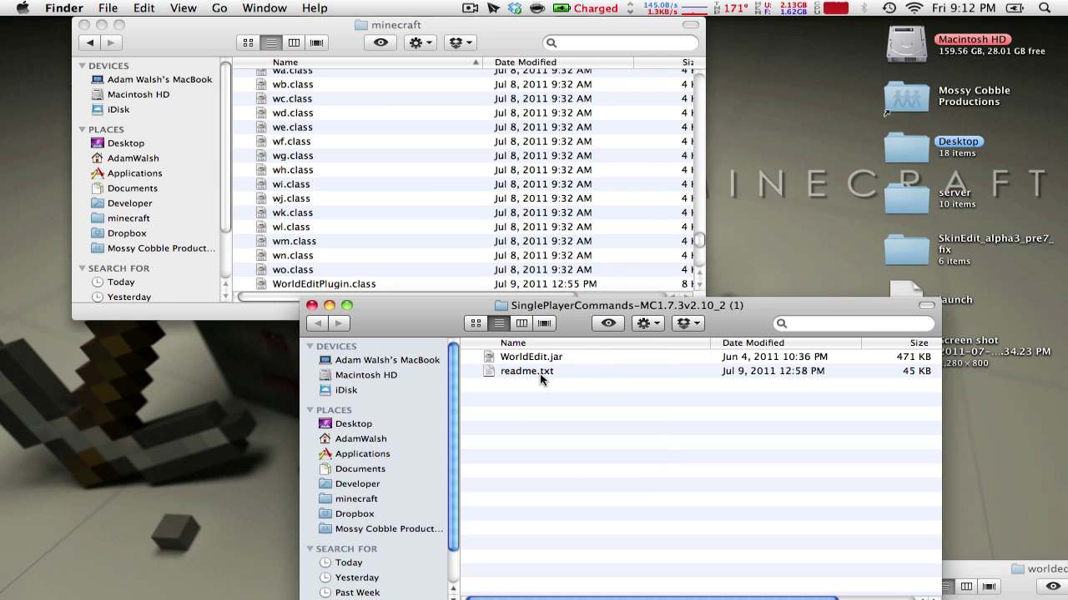
# Go back to the bin folder in the minecraft window and close the SinglePlayerCommands window
pyautogui.click(519, 361)
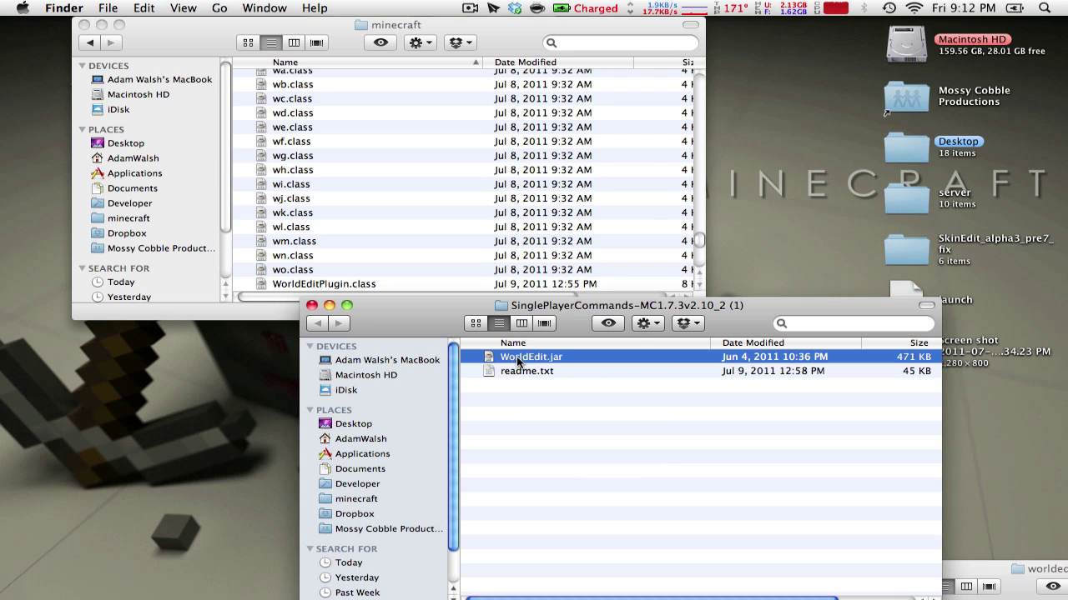
pyautogui.click(85, 45)
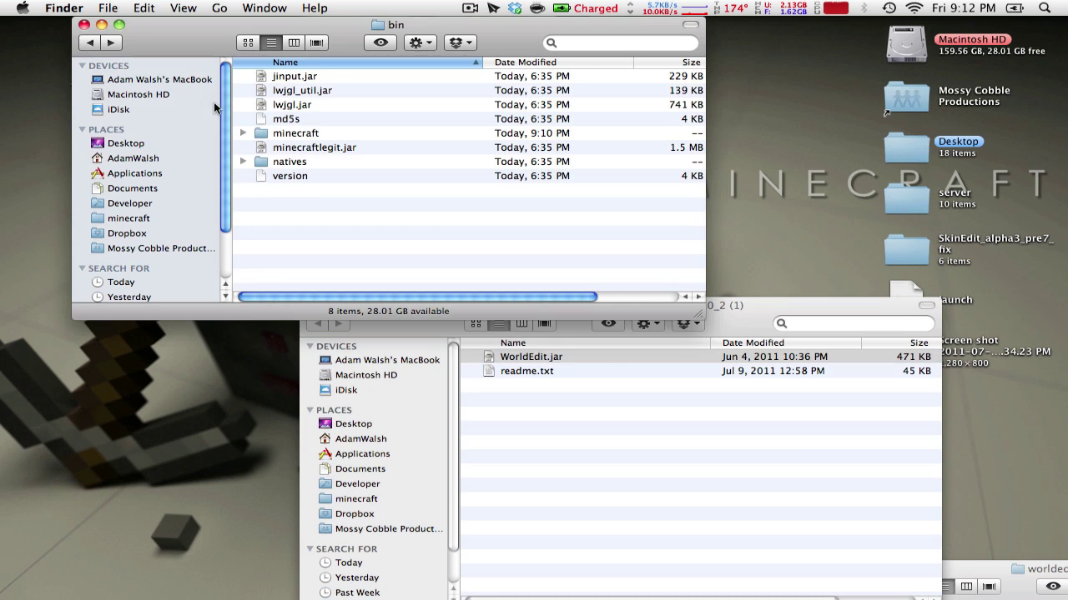
pyautogui.click(561, 386)
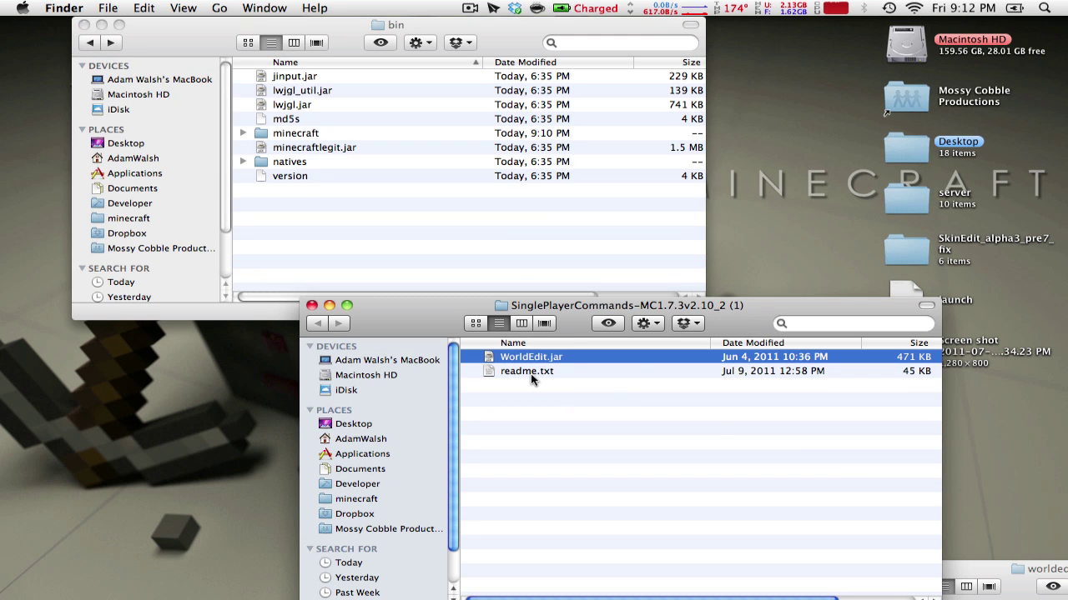
pyautogui.click(312, 305)
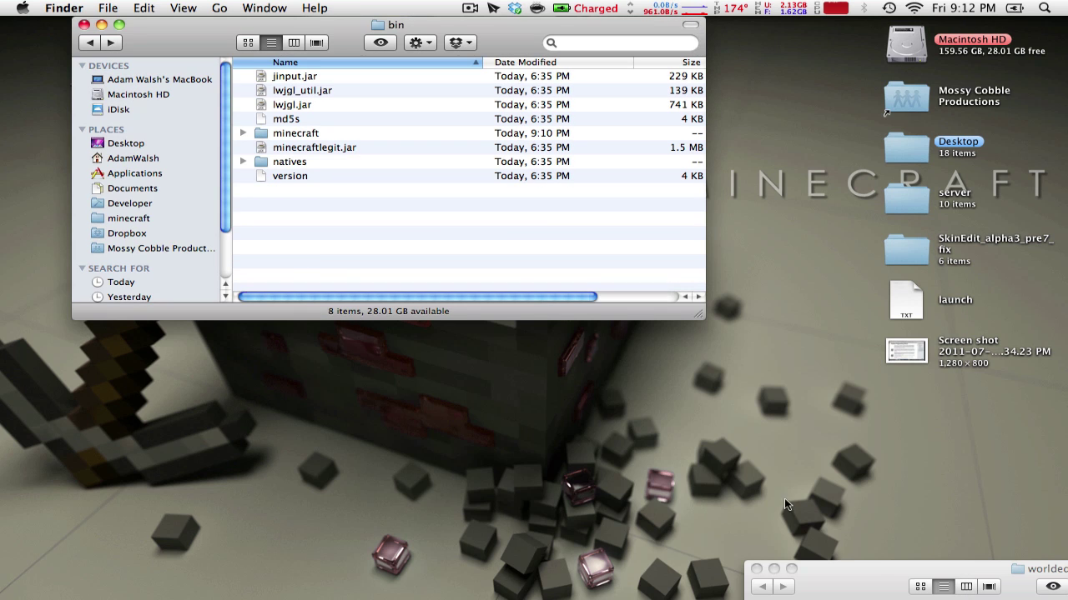
# Bring the worldedit-4.6 window into view, move WorldEdit.jar from it into the bin folder, and close the window
pyautogui.moveTo(865, 578); pyautogui.dragTo(432, 329)
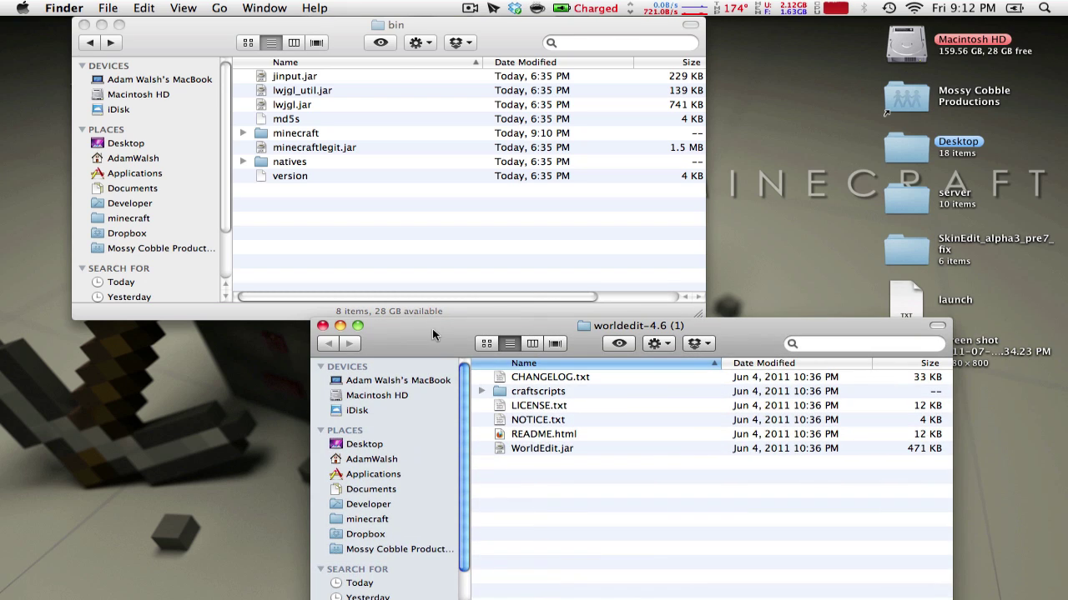
pyautogui.click(546, 448)
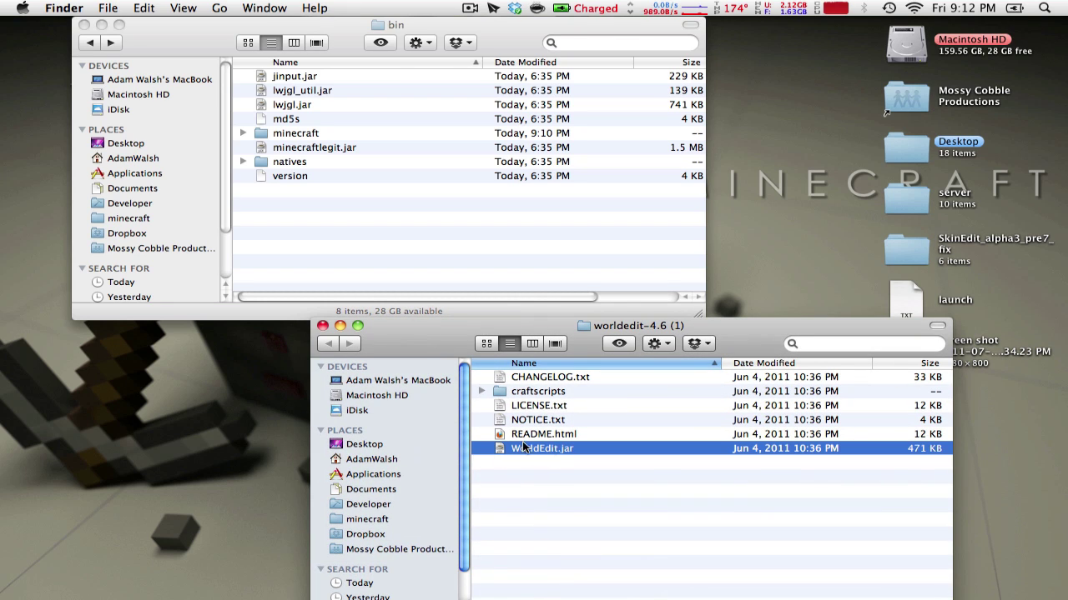
pyautogui.moveTo(550, 449); pyautogui.dragTo(299, 180)
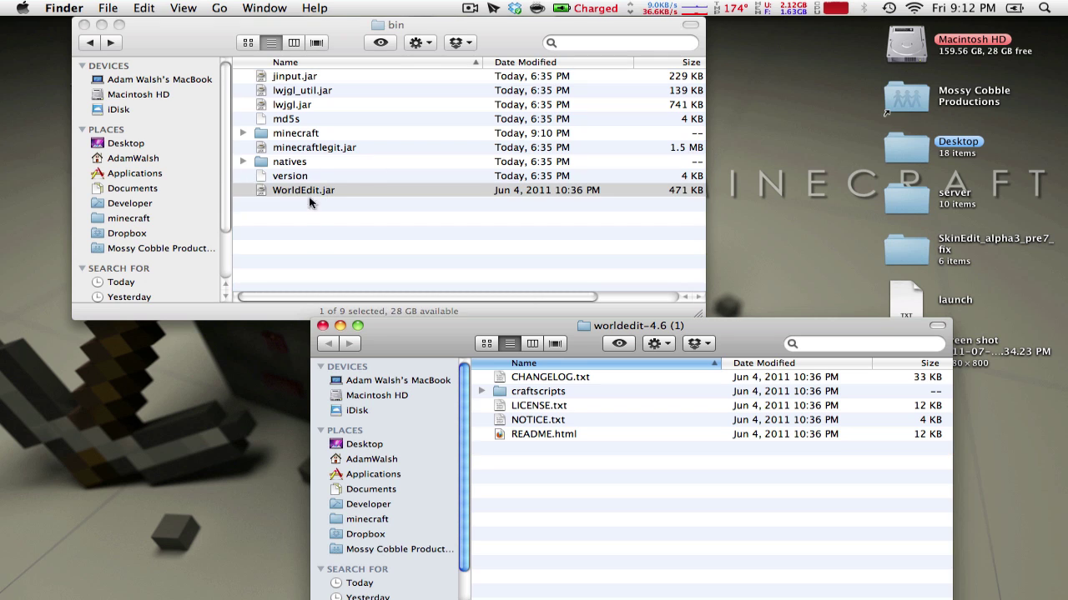
pyautogui.click(300, 191)
pyautogui.click(327, 248)
pyautogui.click(300, 136)
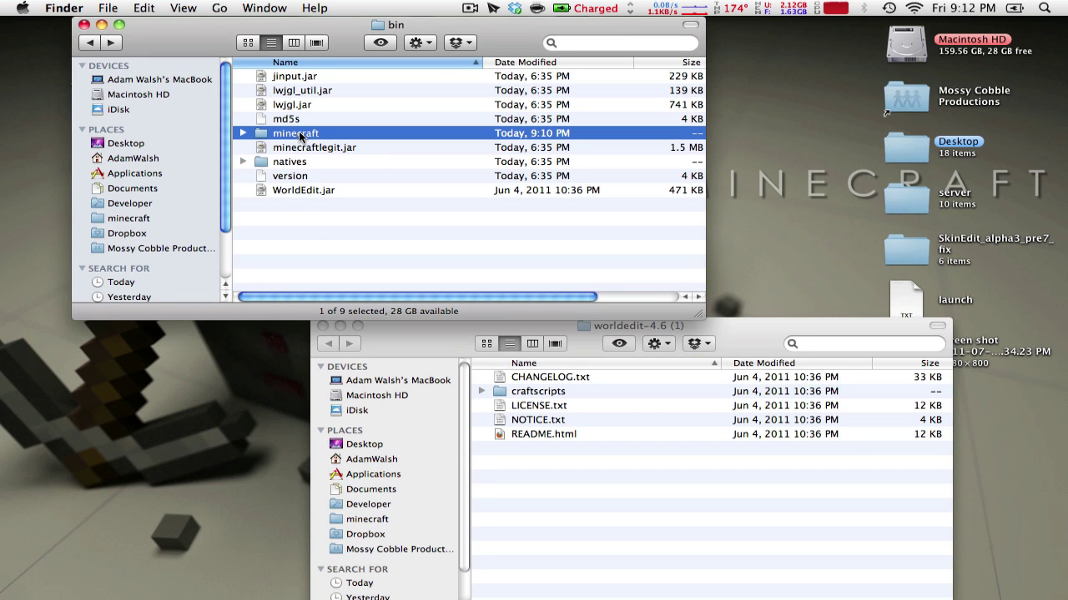
pyautogui.click(423, 354)
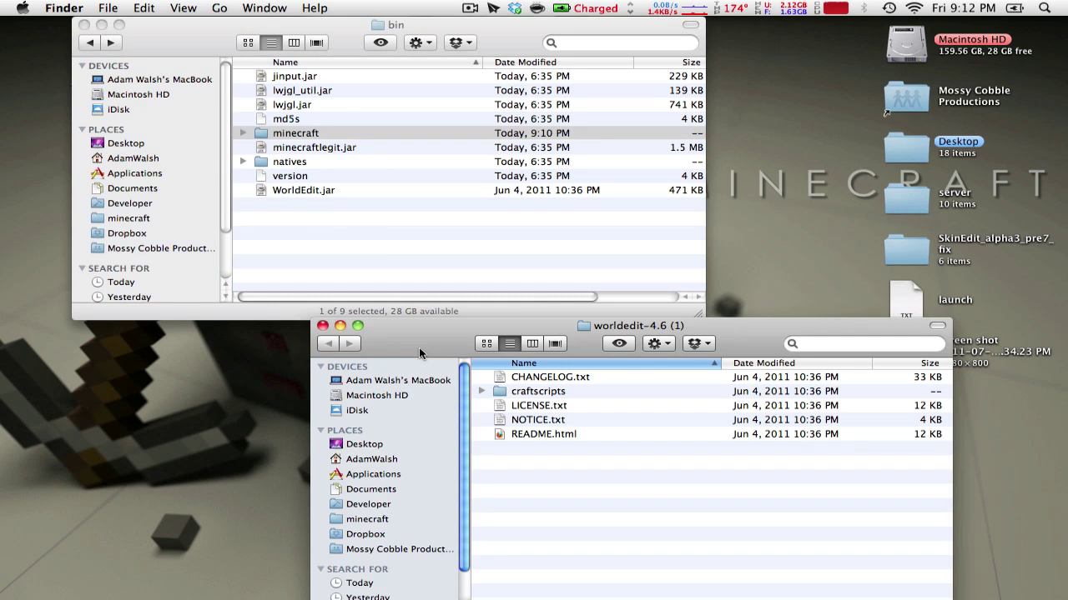
pyautogui.click(323, 326)
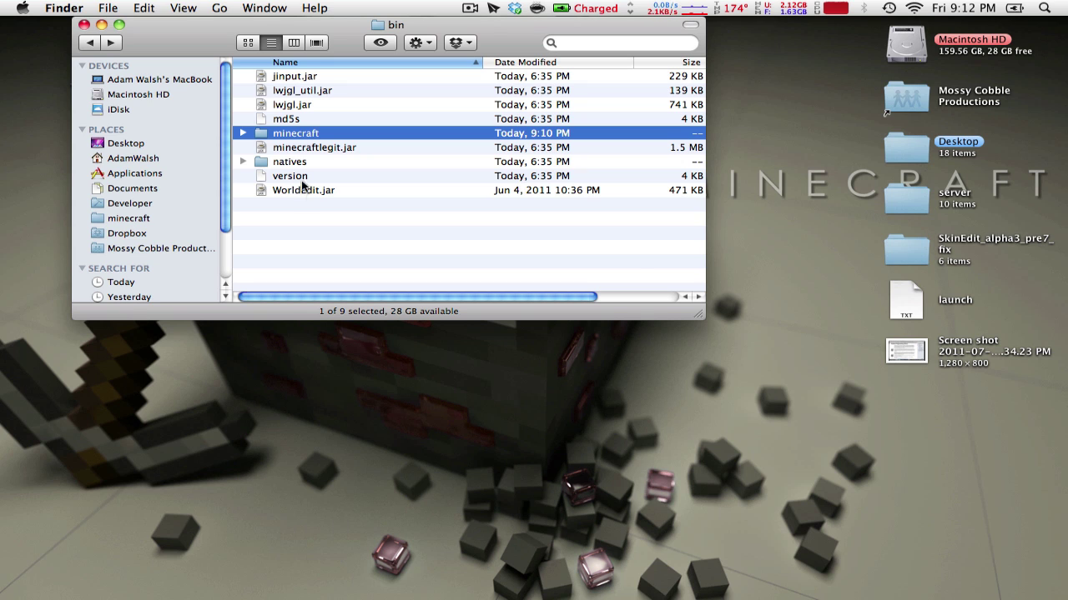
# Launch Minecraft and switch to the game
pyautogui.moveTo(404, 594)
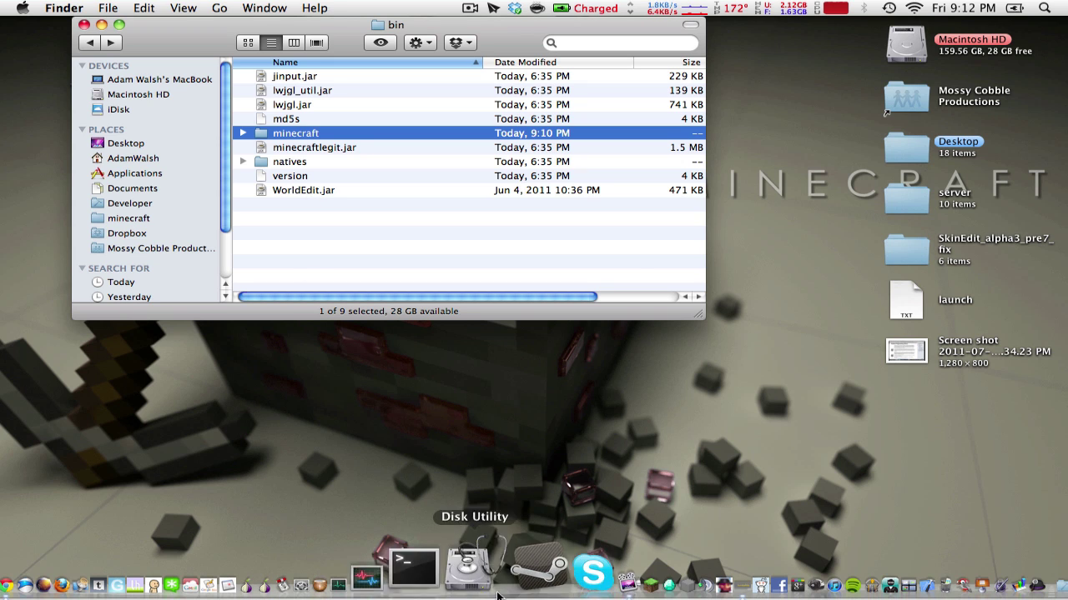
pyautogui.click(557, 575)
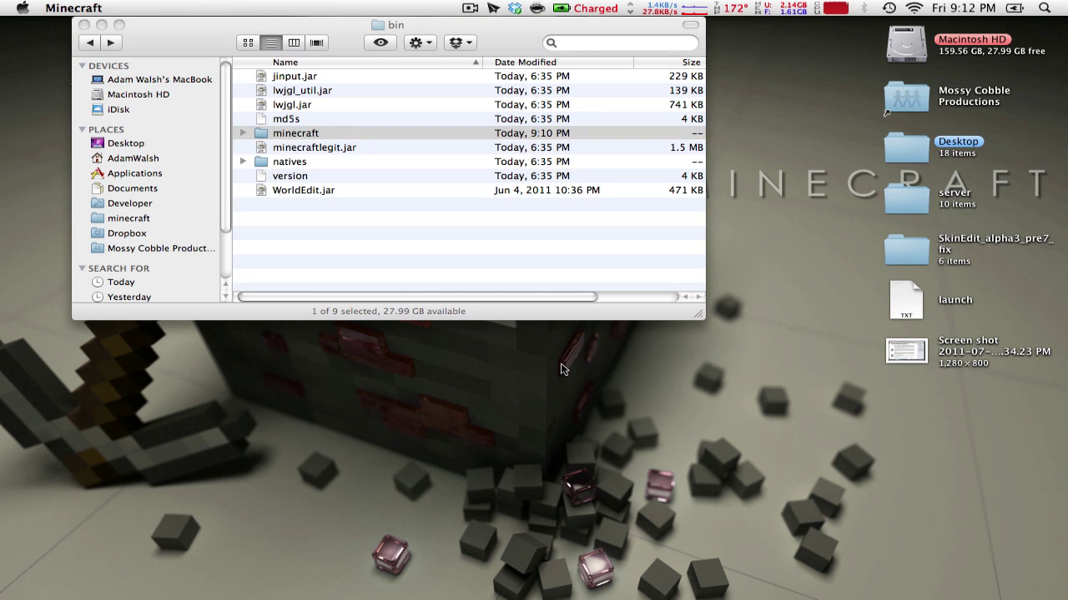
pyautogui.moveTo(559, 594)
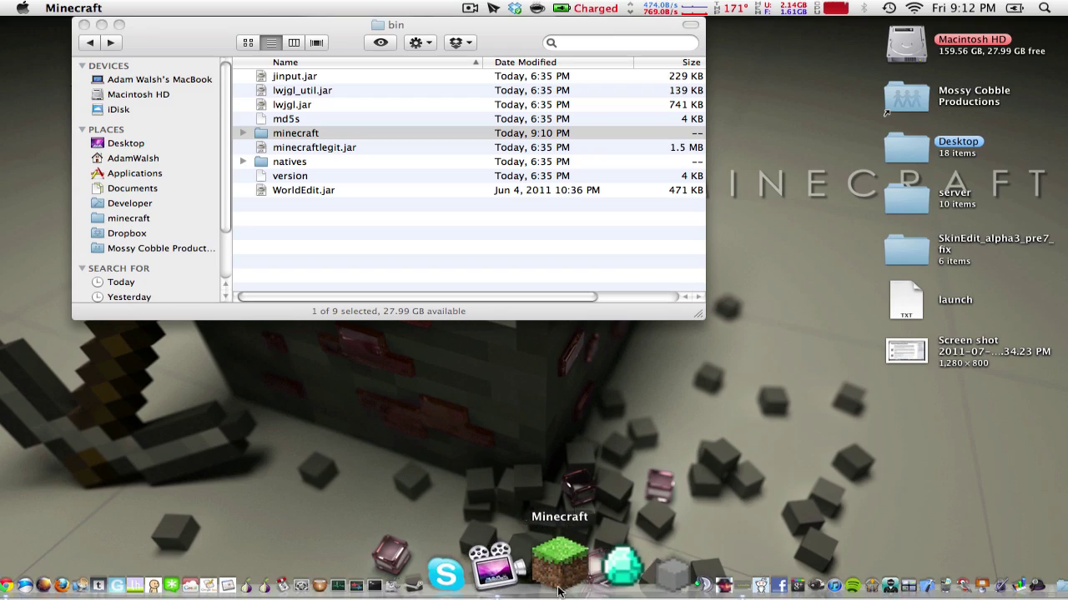
pyautogui.click(497, 575)
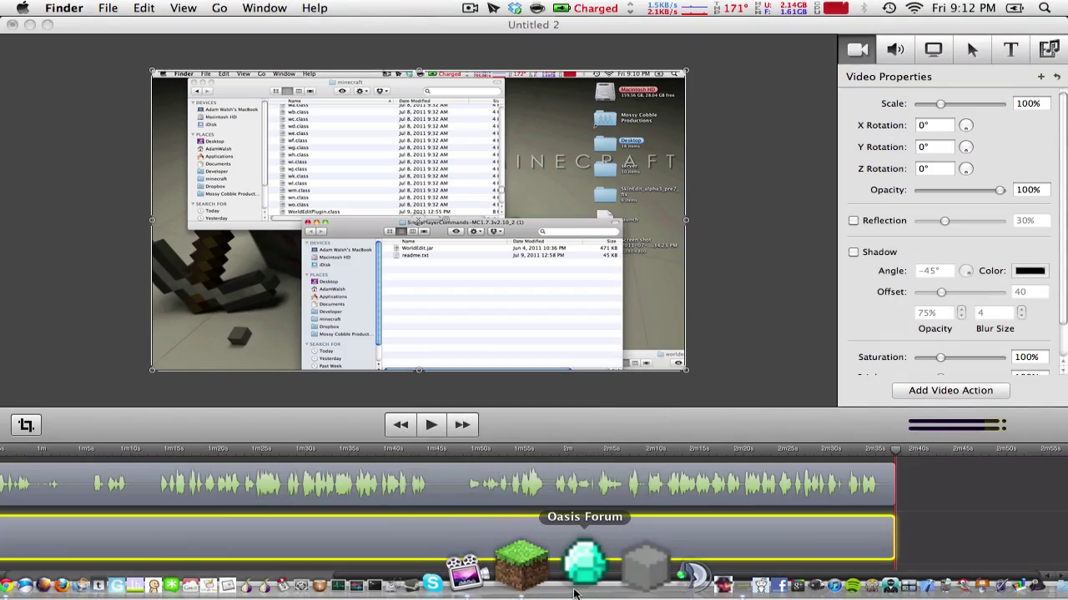
pyautogui.click(583, 575)
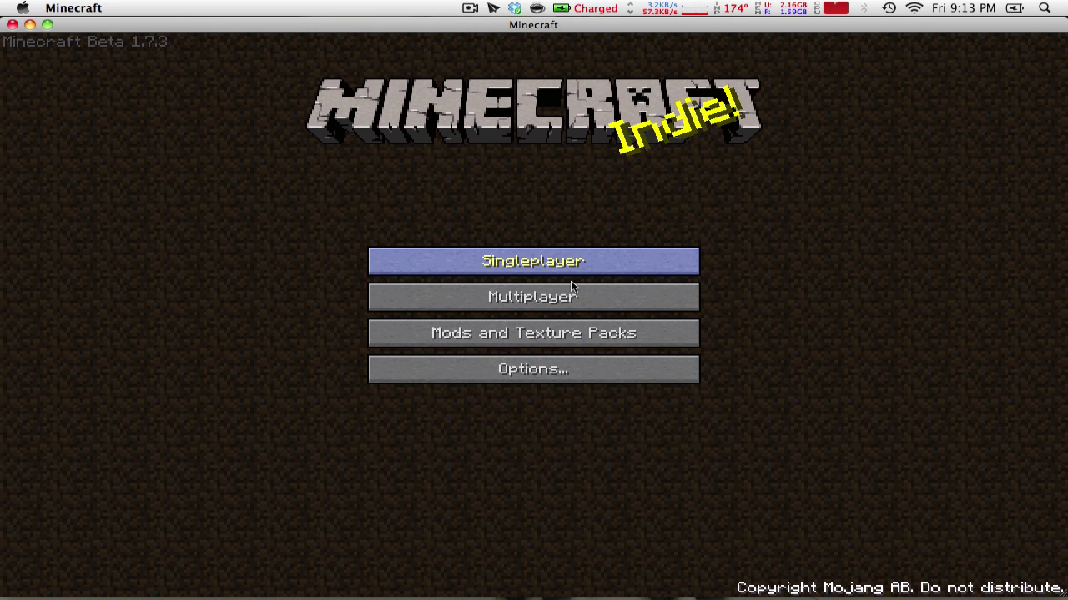
# Load the singleplayer world named "Awesome terrain world"
pyautogui.click(571, 273)
pyautogui.click(412, 238)
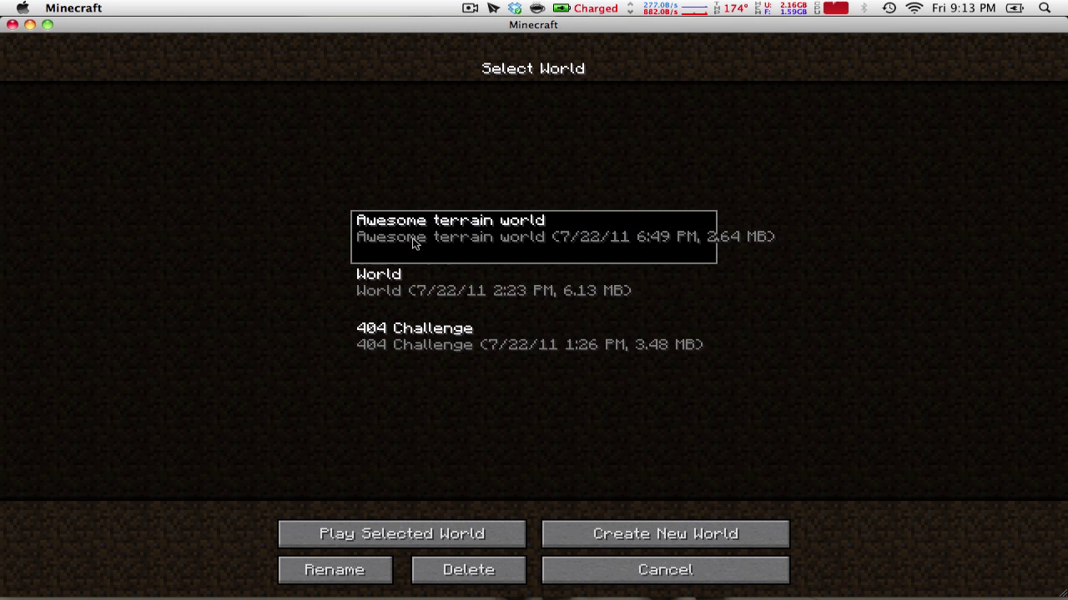
pyautogui.click(417, 532)
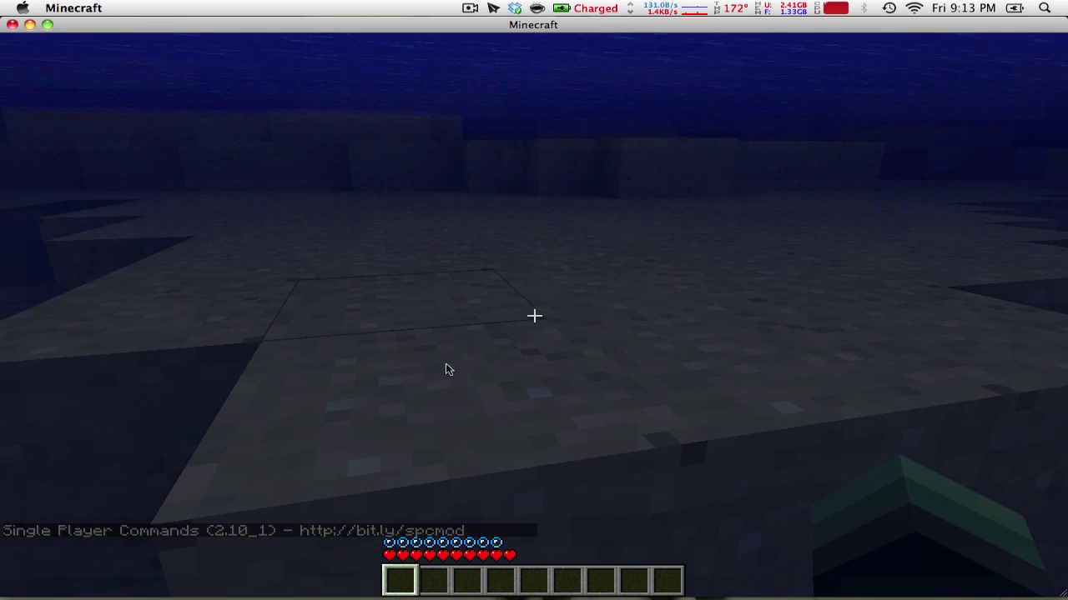
# Pause and resume the game, and list the available Single Player Commands with the help command
pyautogui.press('Escape')
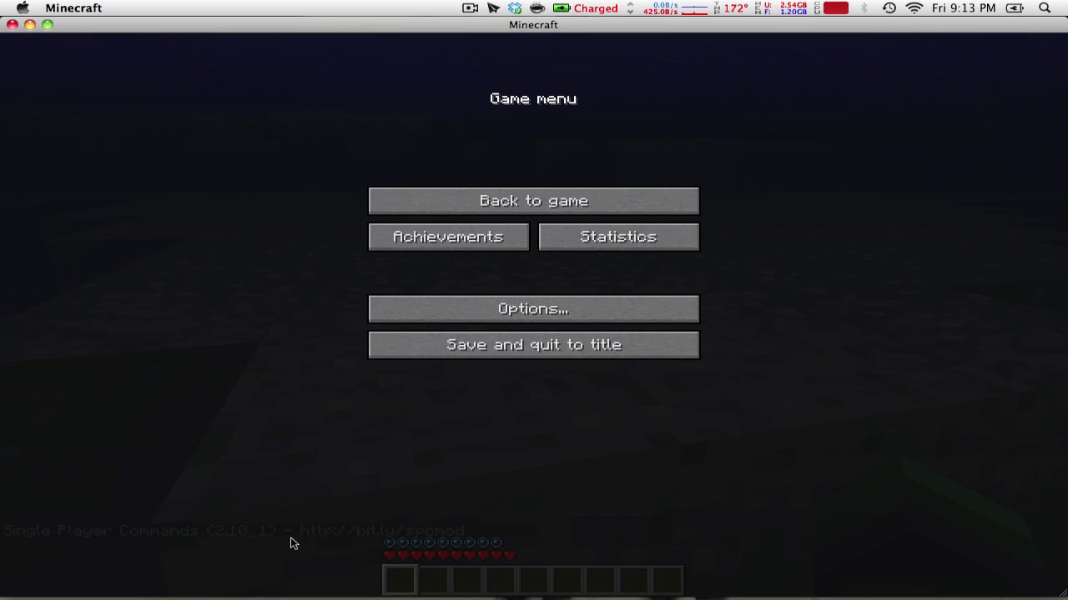
pyautogui.click(519, 204)
pyautogui.press('space')
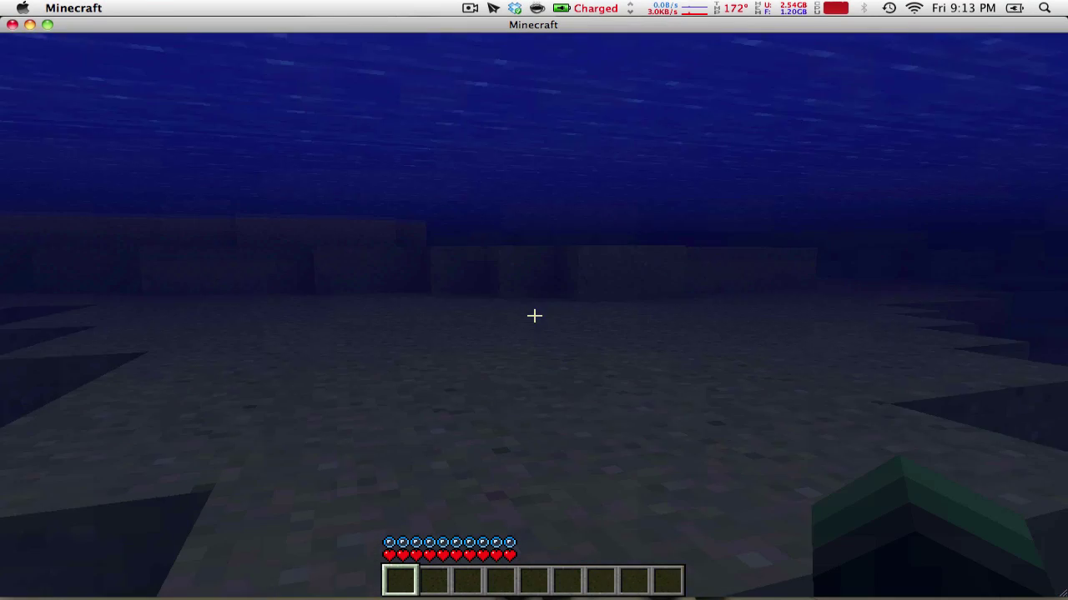
pyautogui.press('t')
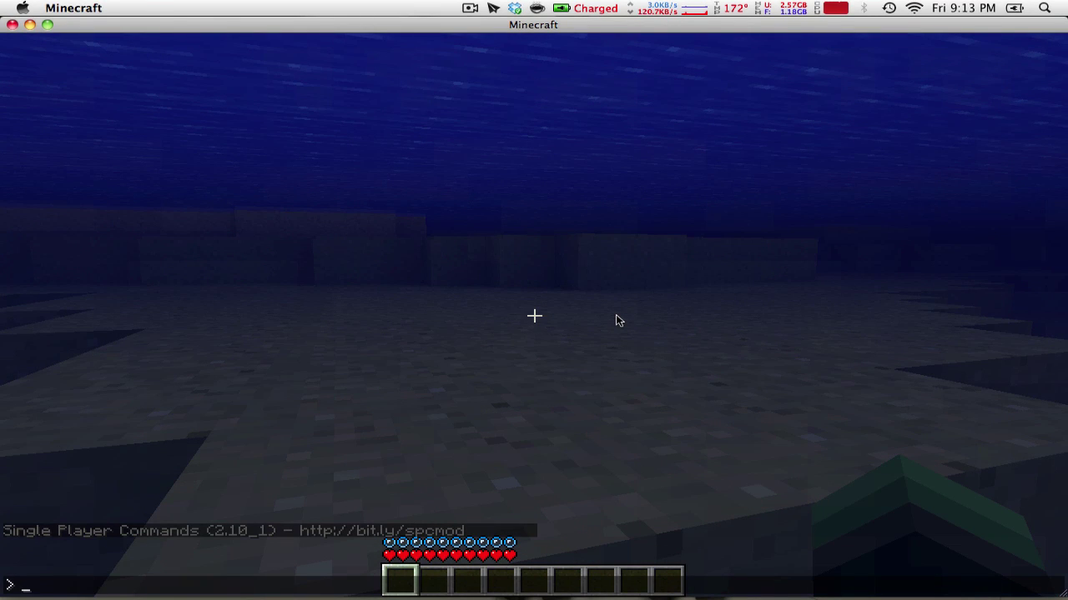
pyautogui.write('help')
pyautogui.press('Return')
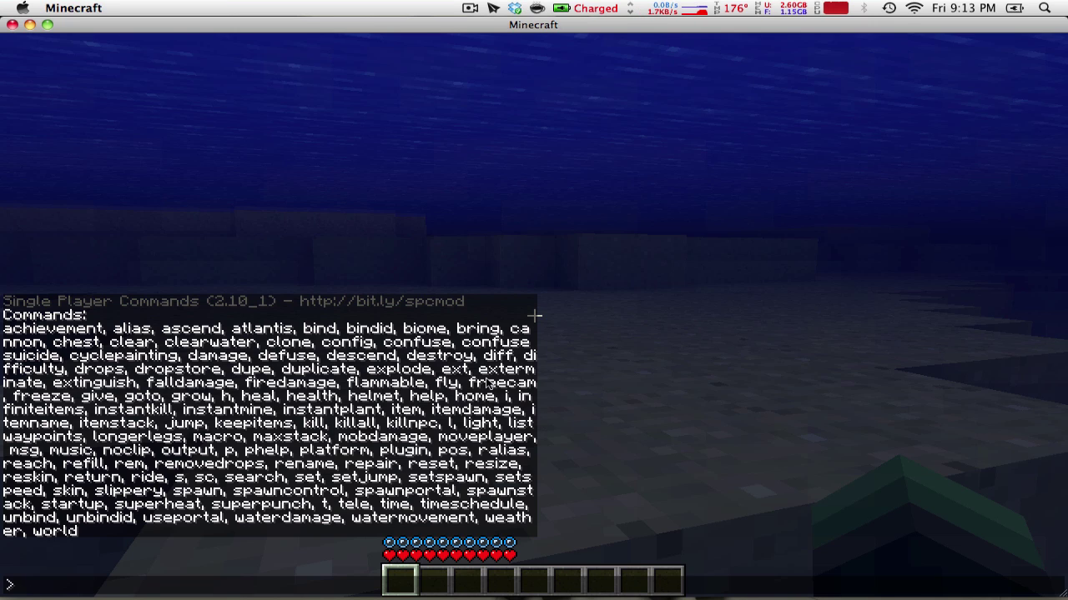
# Turn on flying with the fly command and fly up out of the water across the lake
pyautogui.write('fly')
pyautogui.press('Return')
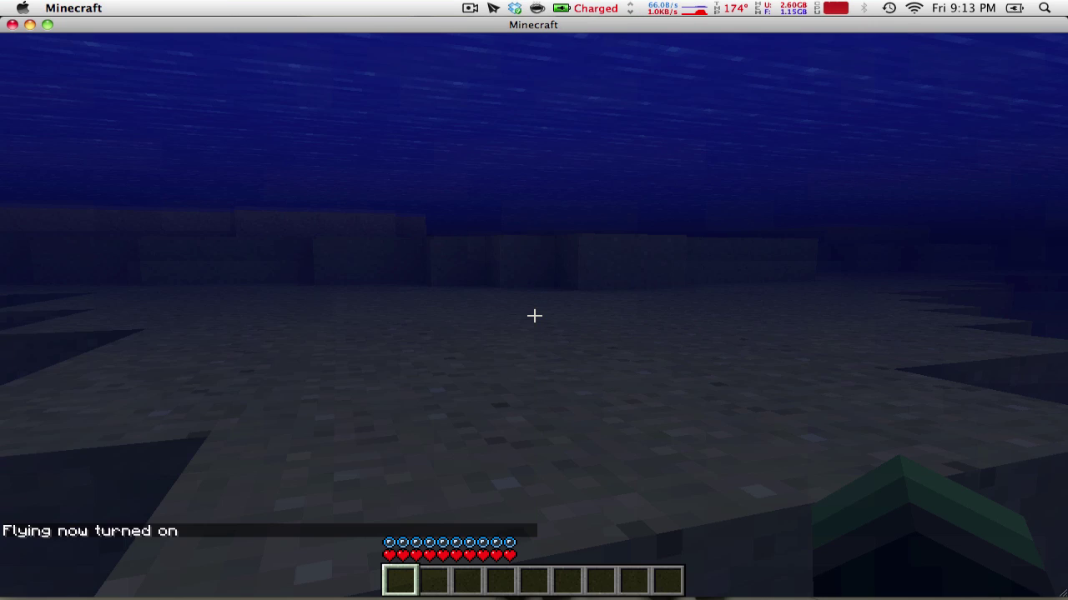
pyautogui.press('space')
pyautogui.press('w')
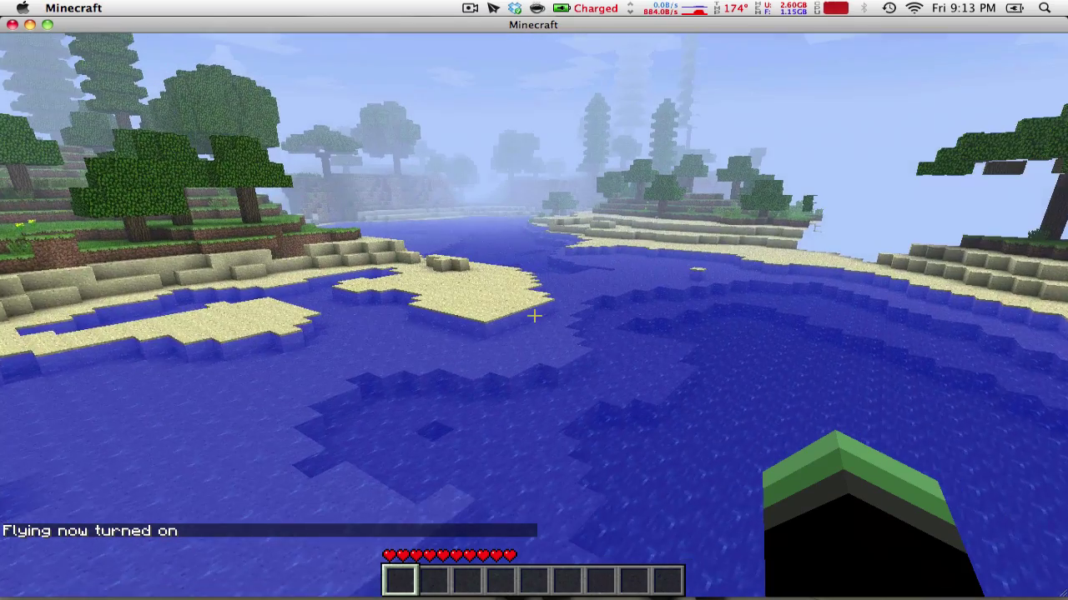
pyautogui.press('w')
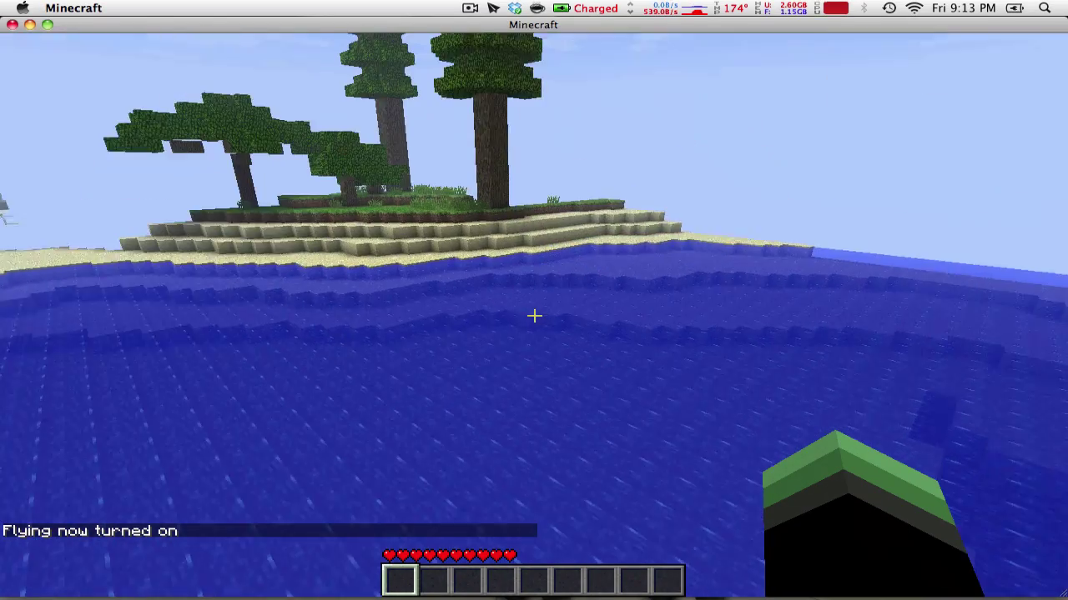
# Set the render distance to Short in the video settings, return to the game and fly on over the water
pyautogui.press('Escape')
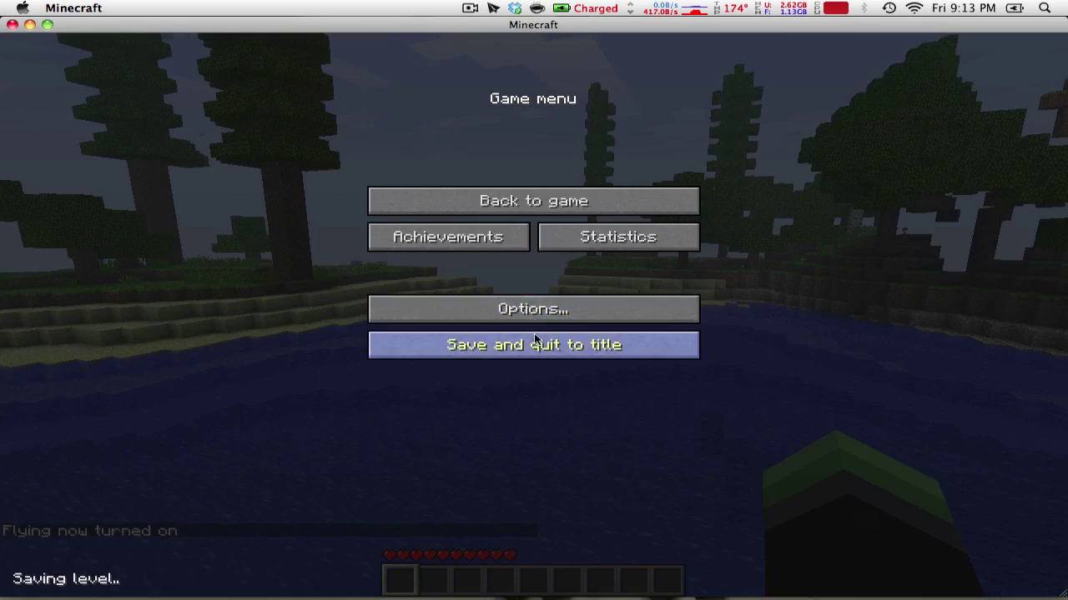
pyautogui.click(536, 310)
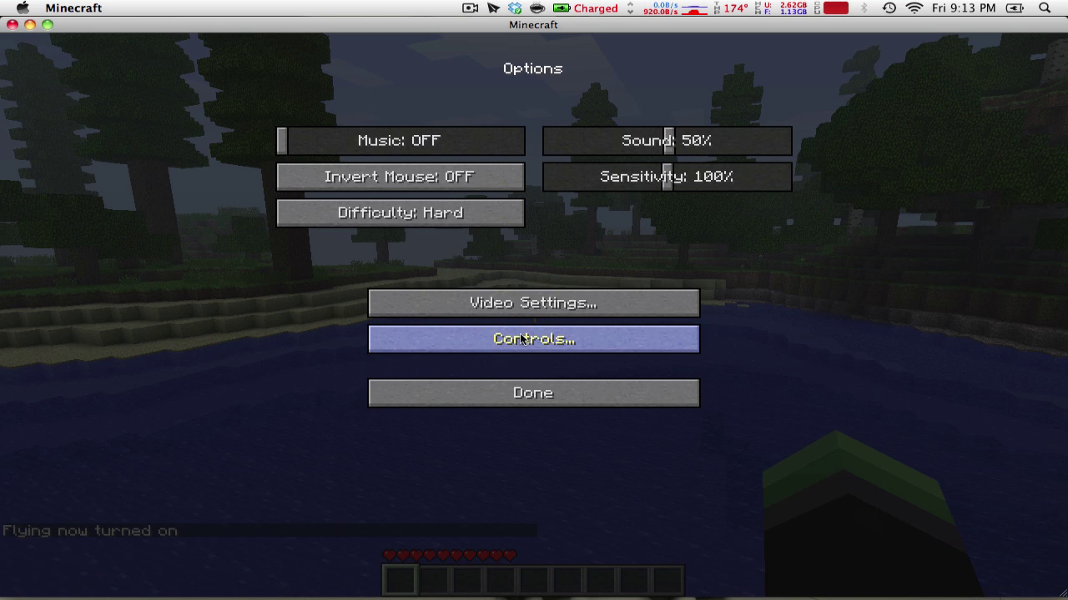
pyautogui.click(546, 313)
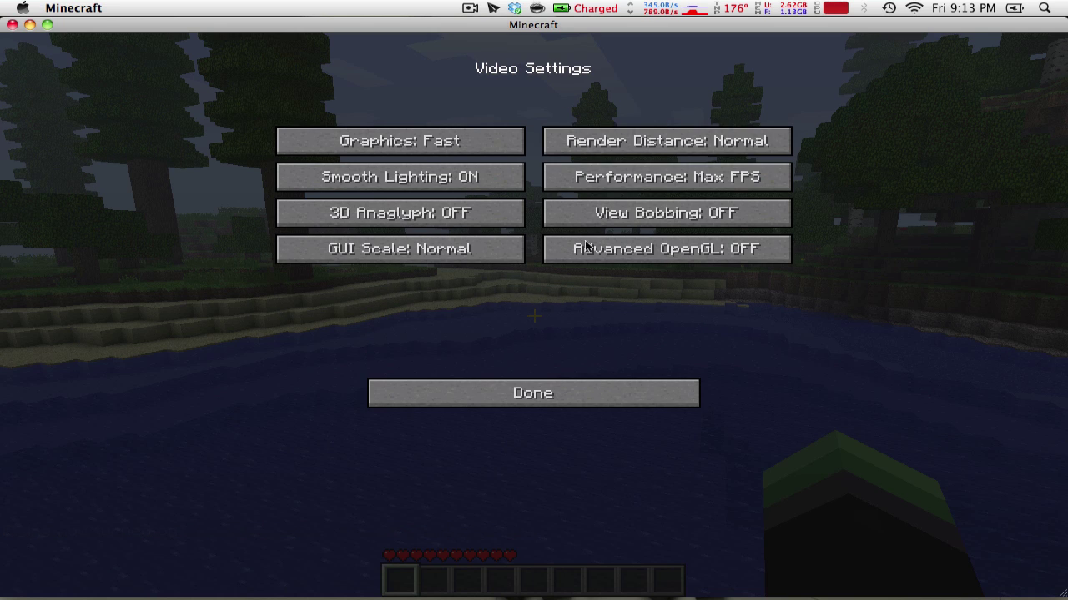
pyautogui.click(667, 141)
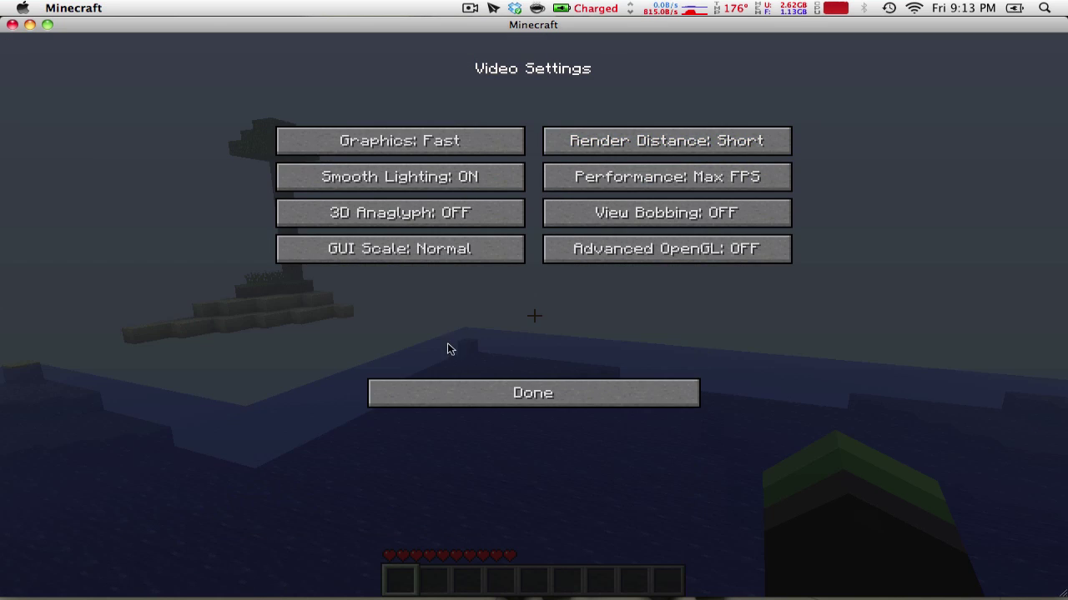
pyautogui.click(528, 393)
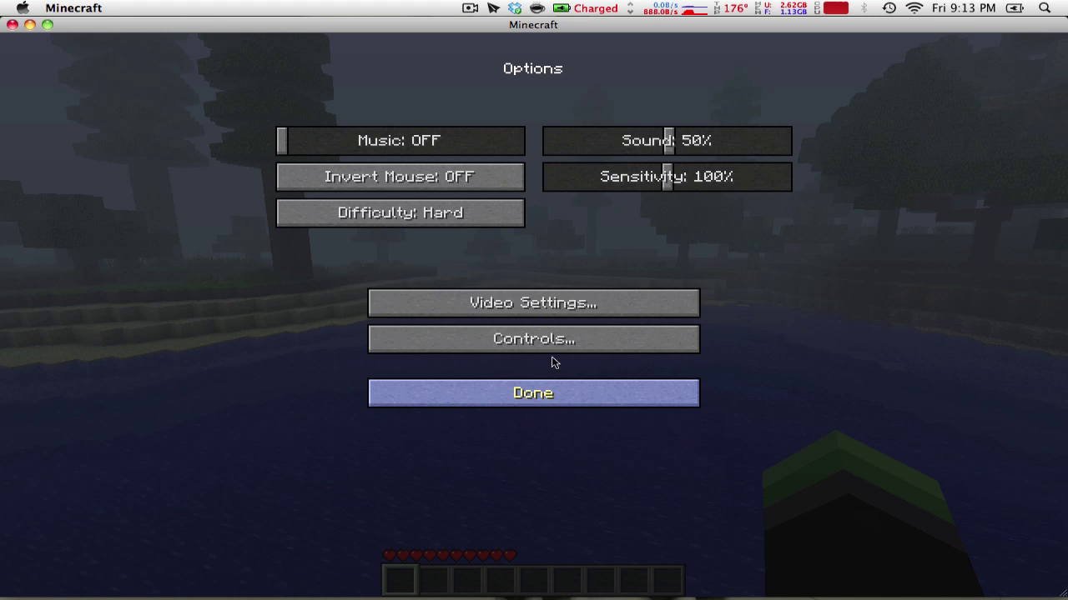
pyautogui.click(519, 399)
pyautogui.click(525, 202)
pyautogui.press('space')
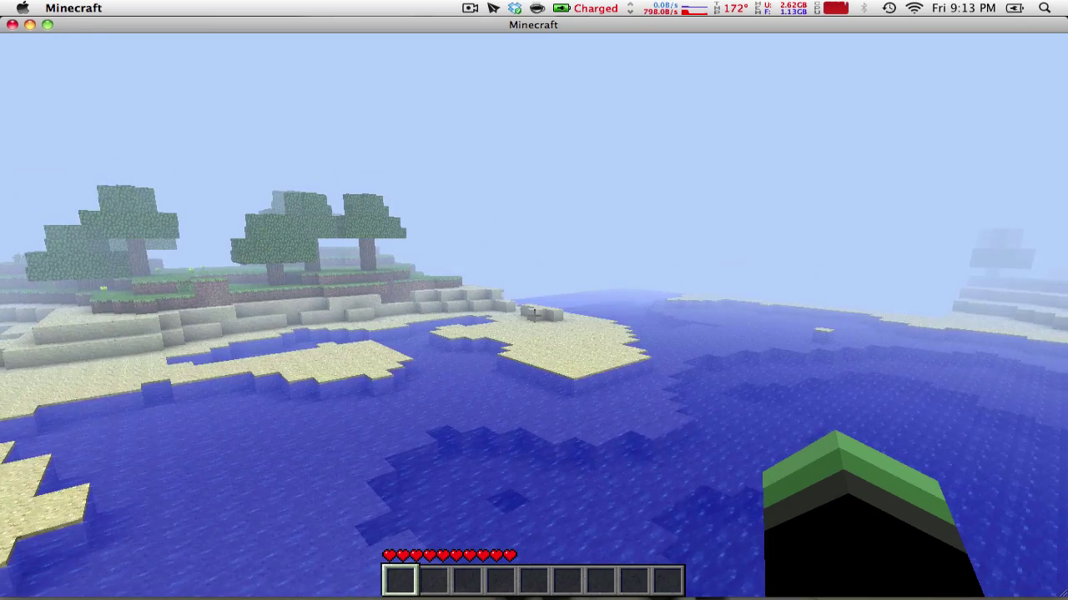
# Enable stronger punches with the superpunch command and fly over the sandbank to the wooded sandy shore
pyautogui.press('t')
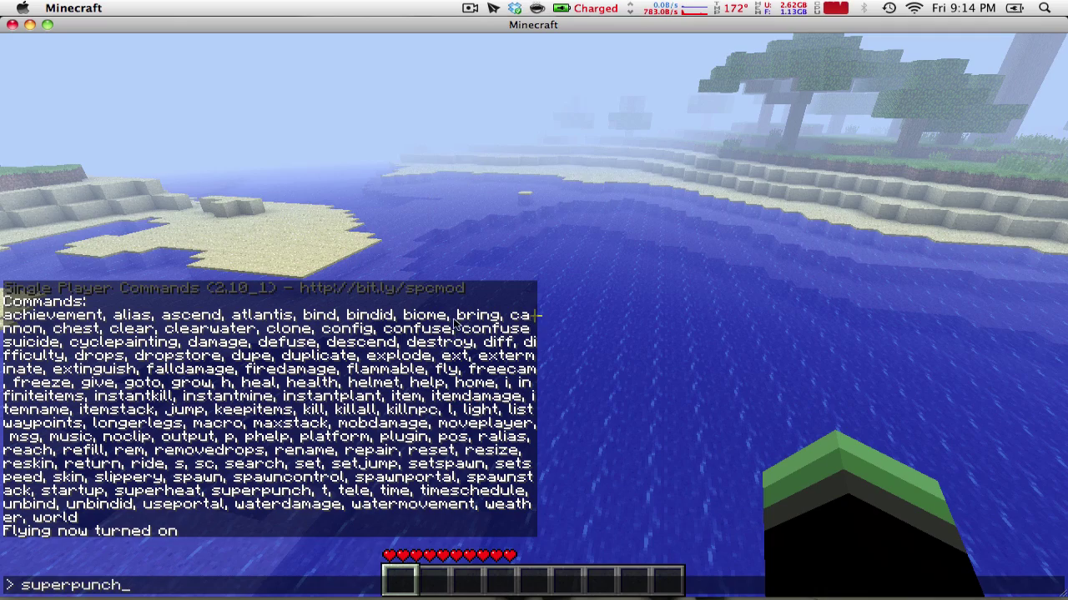
pyautogui.press('Return')
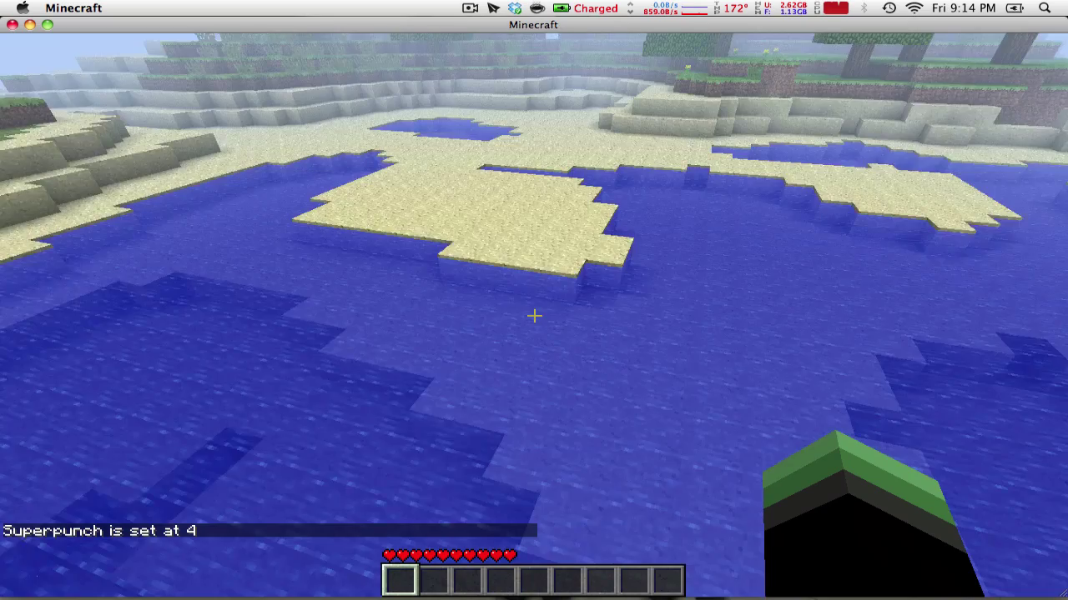
pyautogui.press('w')
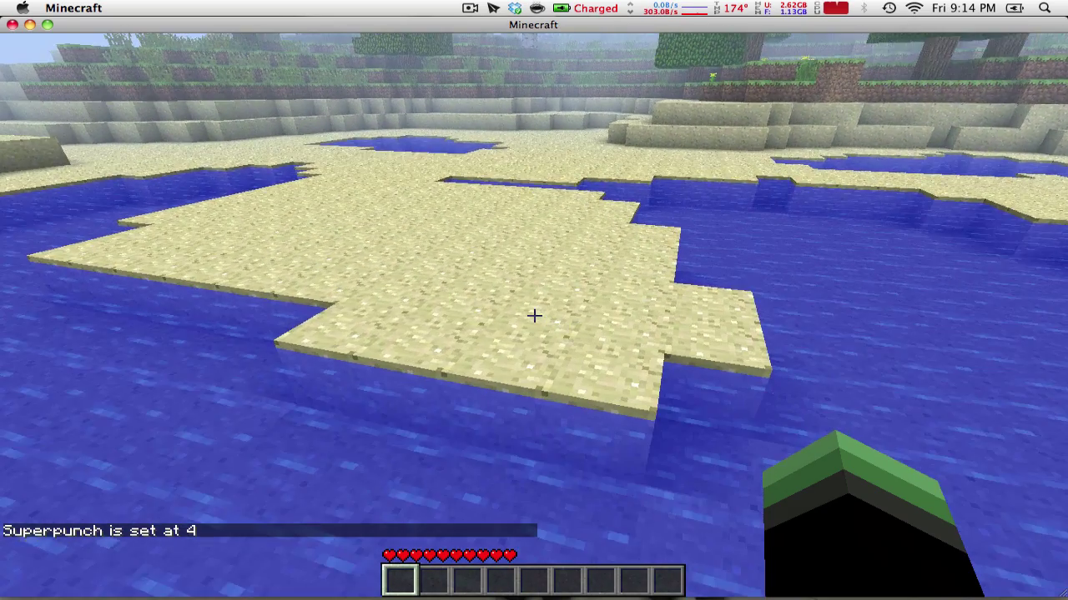
pyautogui.press('w')
pyautogui.click(534, 315)
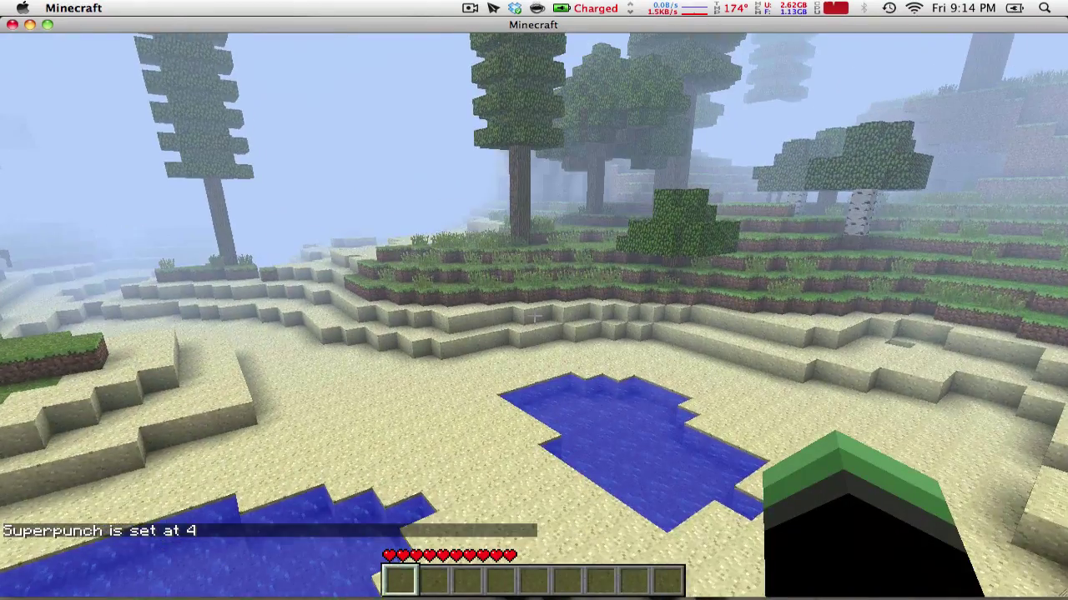
pyautogui.press('w')
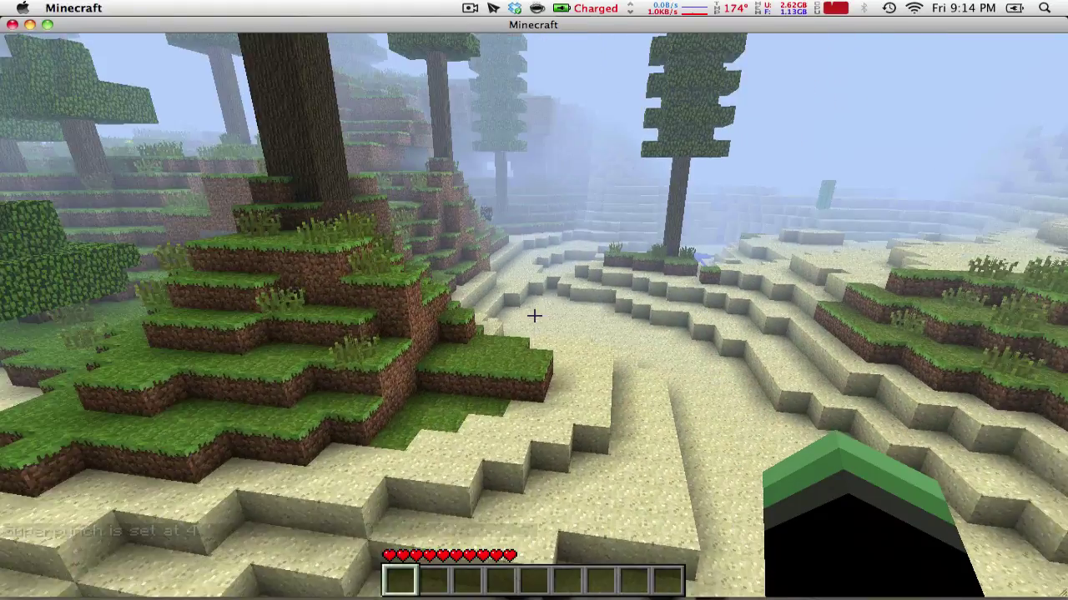
pyautogui.press('w')
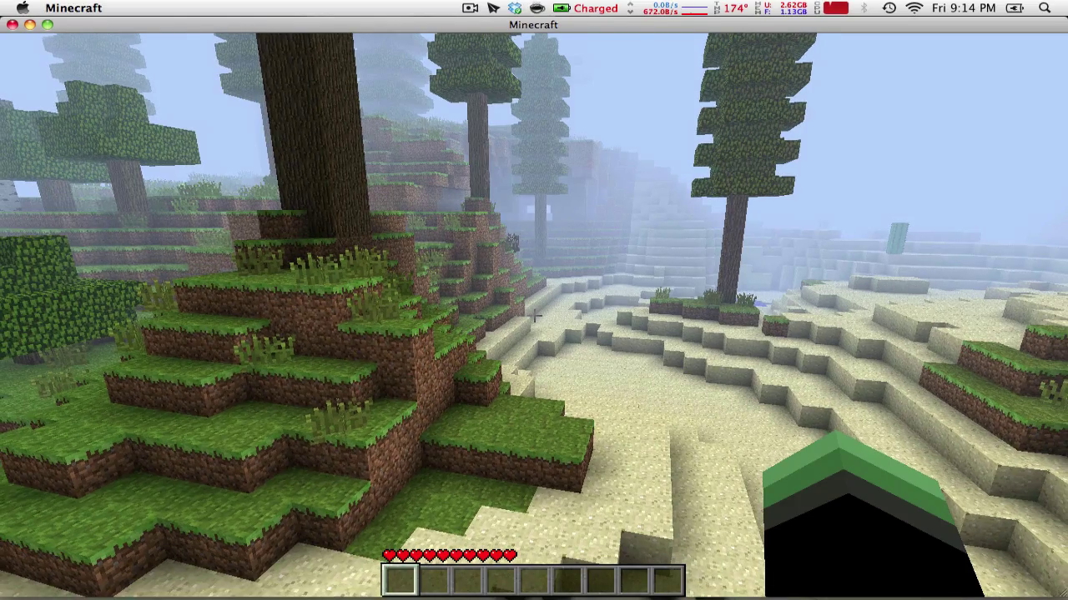
# Set the player speed to 3 with the setspeed command and fly toward the cows in the sandy valley
pyautogui.press('t')
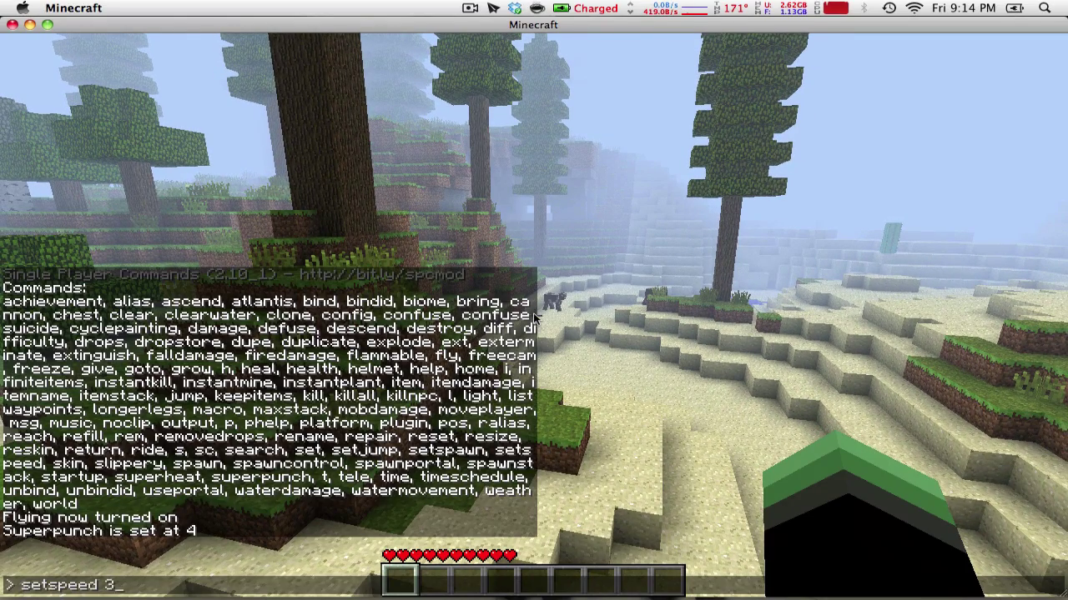
pyautogui.write('setspeed 3')
pyautogui.press('Return')
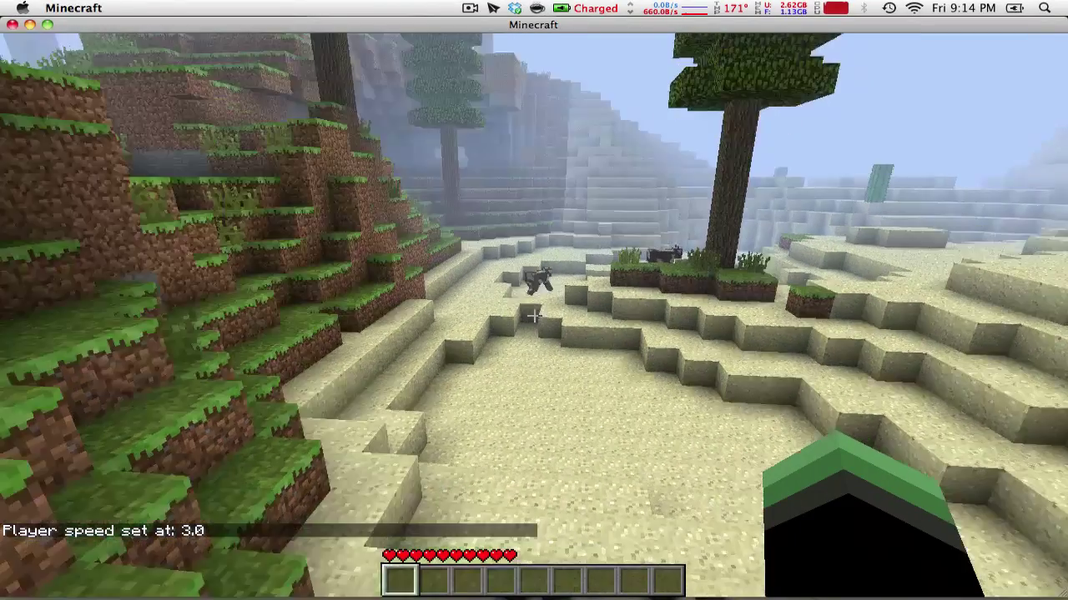
pyautogui.press('w')
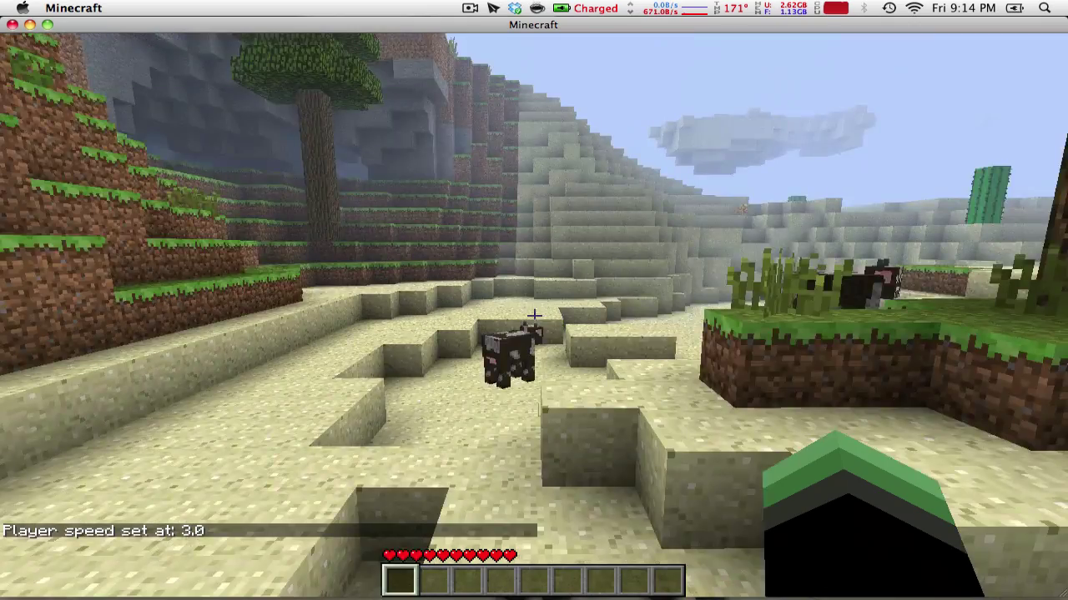
pyautogui.press('w')
# Turn off flying with the fly command
pyautogui.write('t')
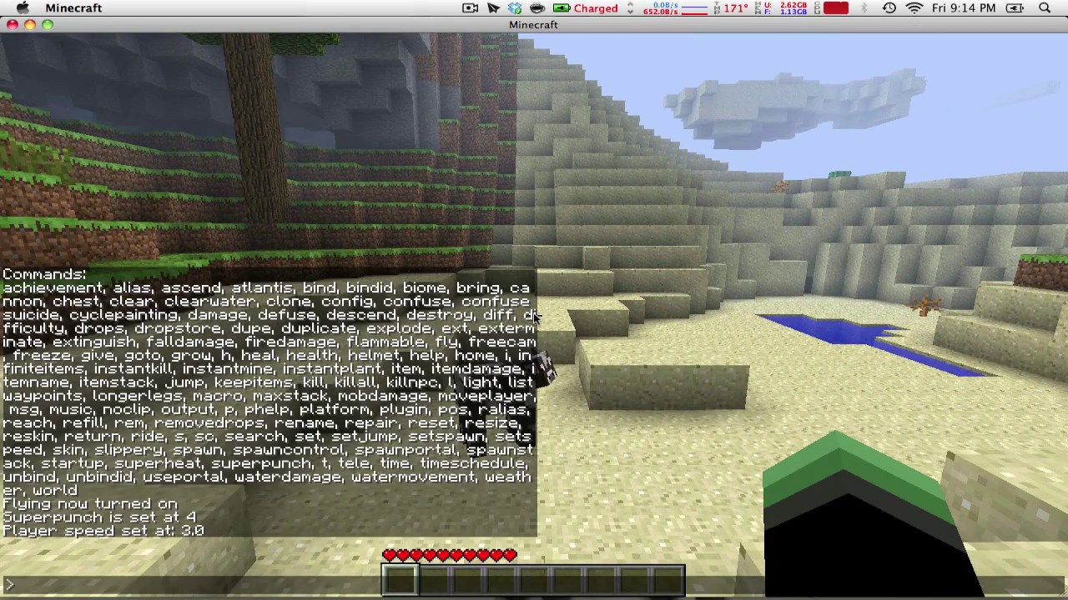
pyautogui.write('fly')
pyautogui.press('Return')
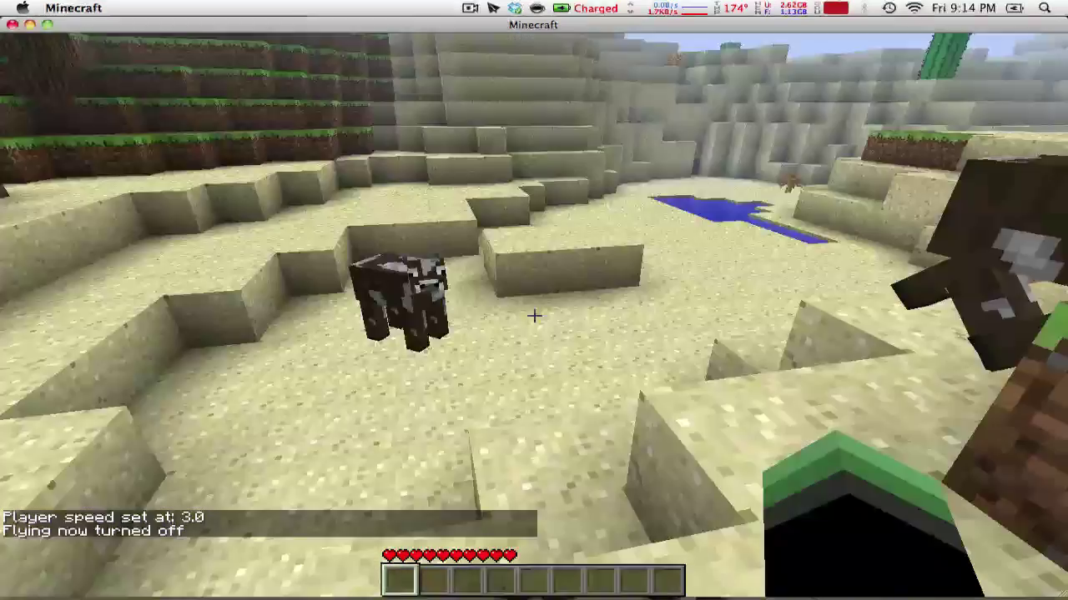
# Set the player jump to 2 with the setjump command and move around beside the tree trunk
pyautogui.write('t')
pyautogui.write('set')
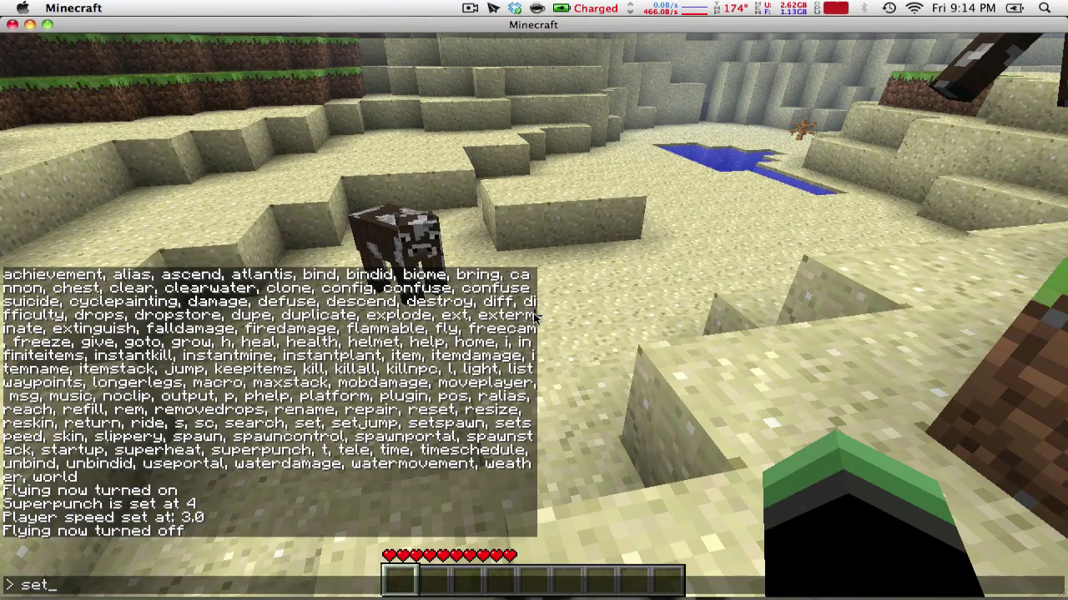
pyautogui.write('jump 2')
pyautogui.press('Return')
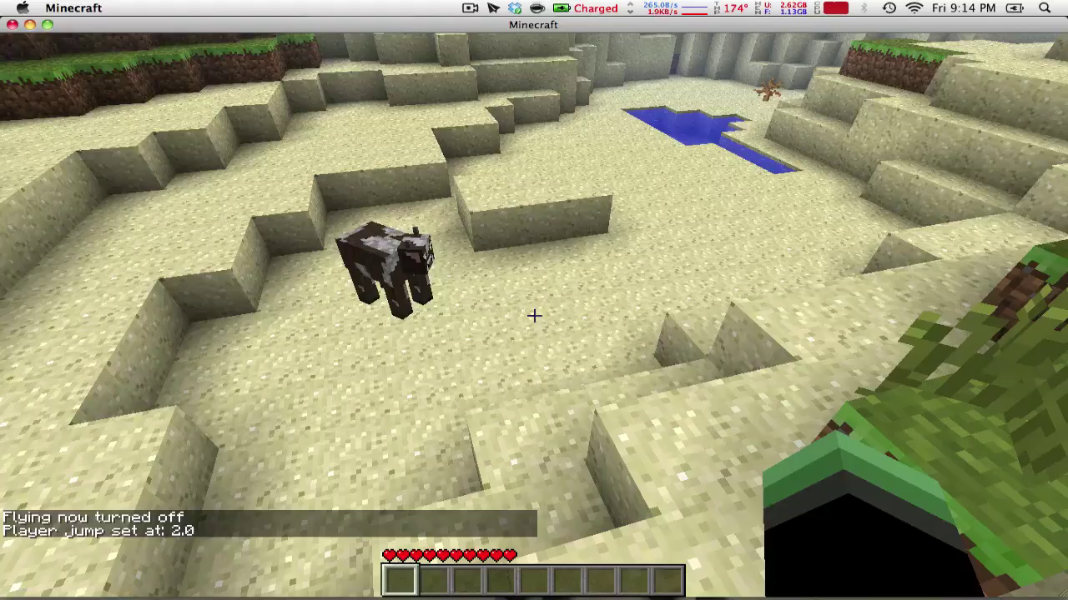
pyautogui.press('w')
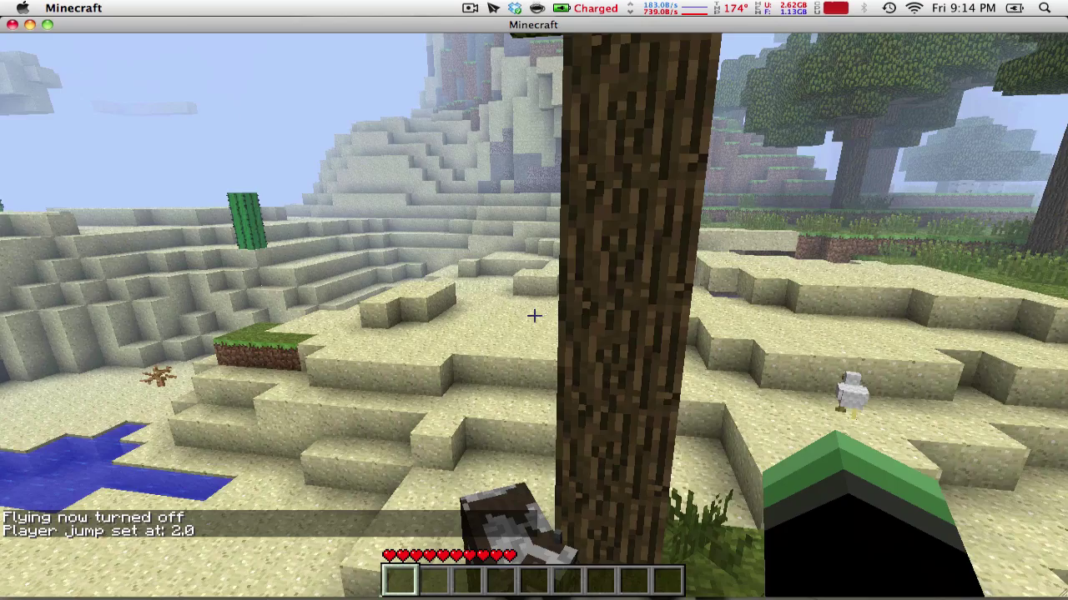
pyautogui.press('w')
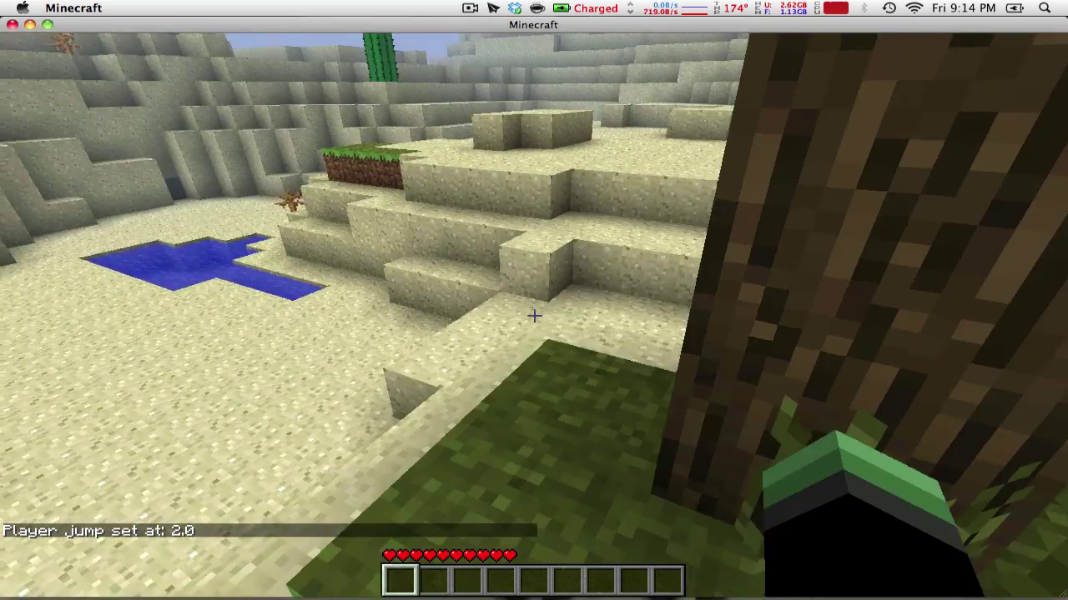
# Test the superpunch by hitting the cows on the sand
pyautogui.click(533, 316)
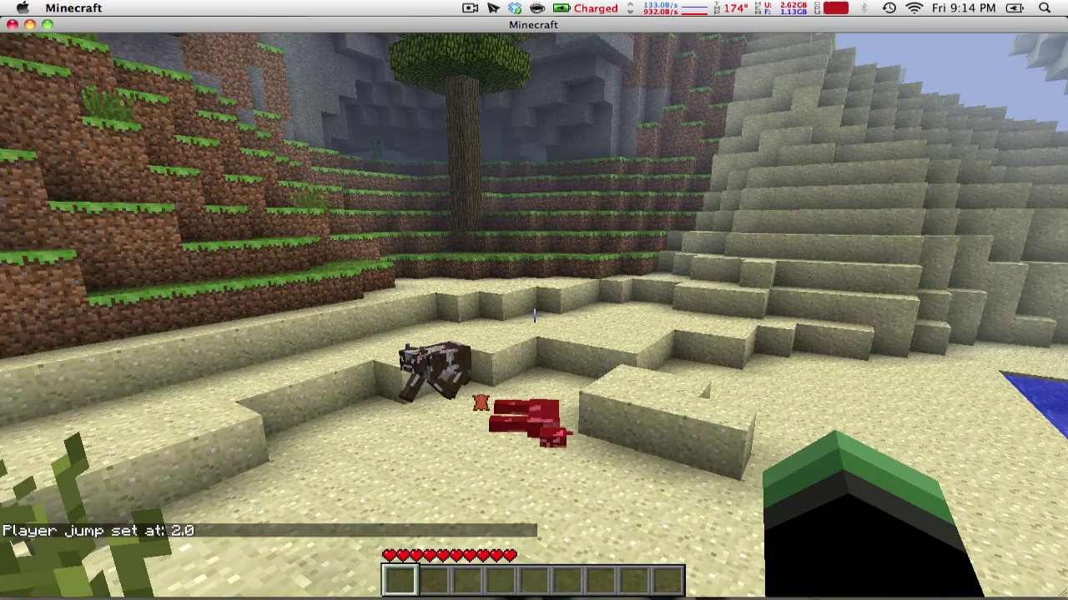
pyautogui.press('w')
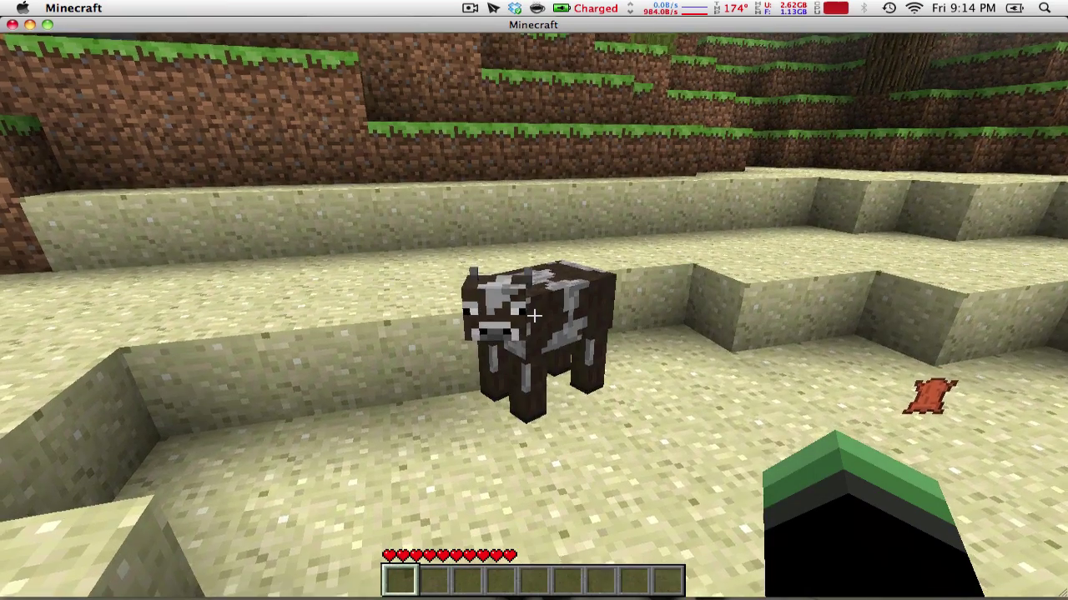
pyautogui.click(533, 316)
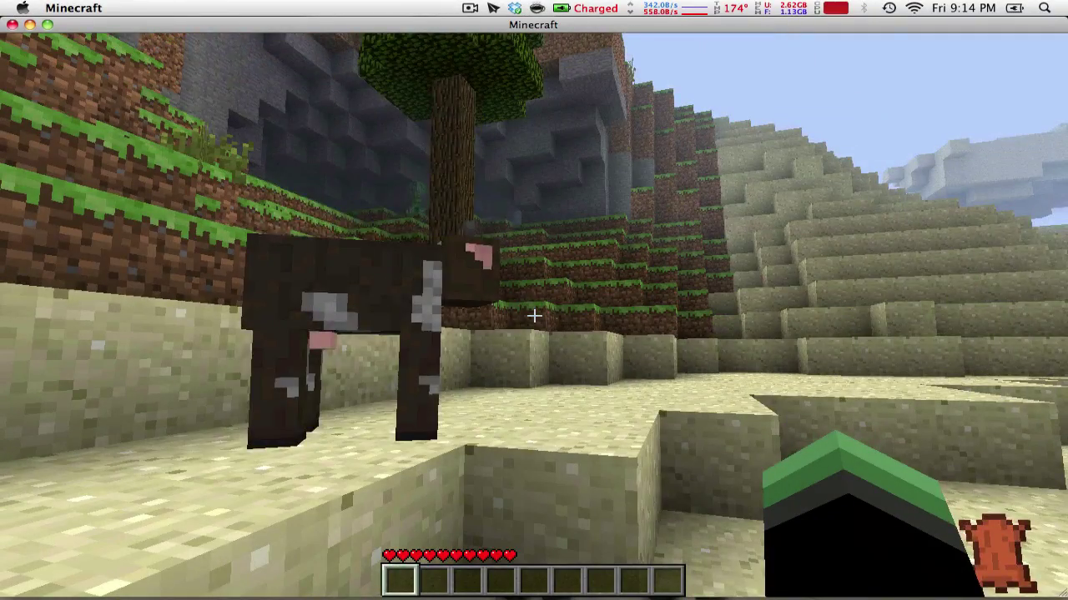
# Pause and resume the game, and get the WorldEdit selection axe with the //wand command
pyautogui.press('Escape')
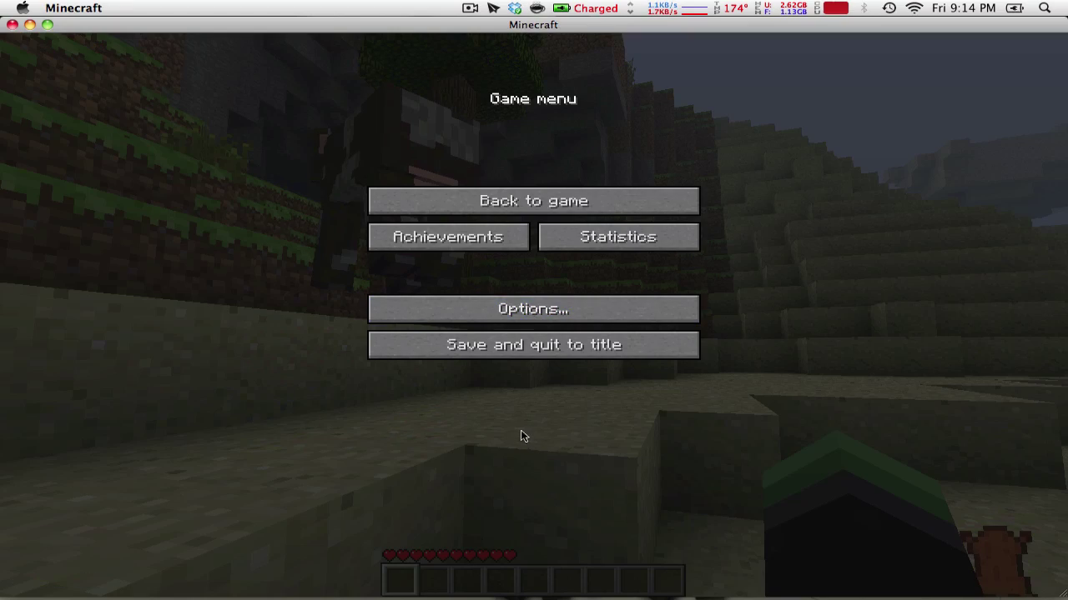
pyautogui.click(508, 201)
pyautogui.press('t')
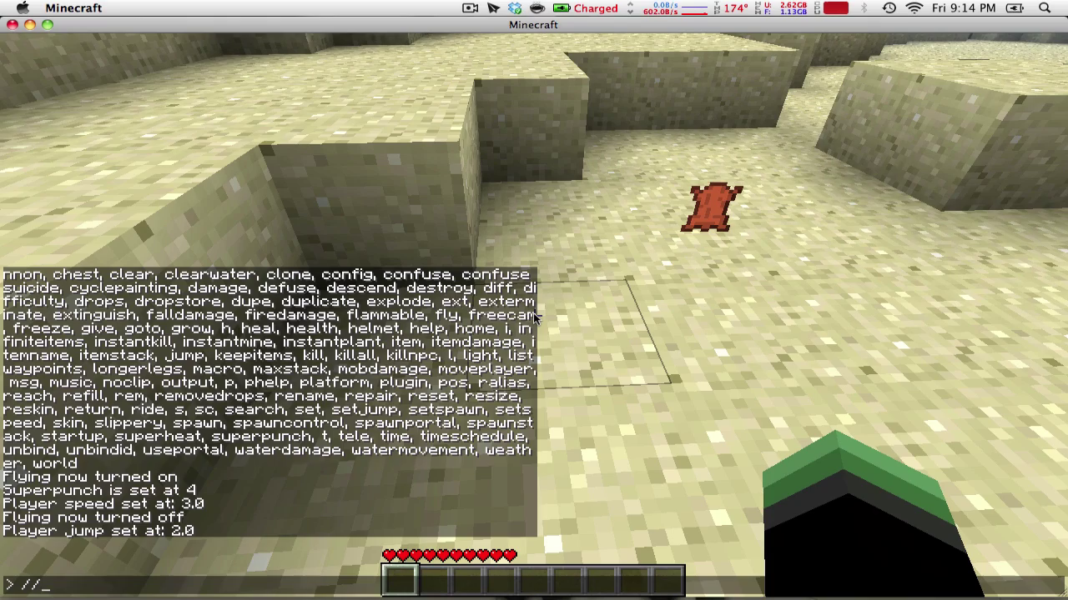
pyautogui.write('wand')
pyautogui.press('Return')
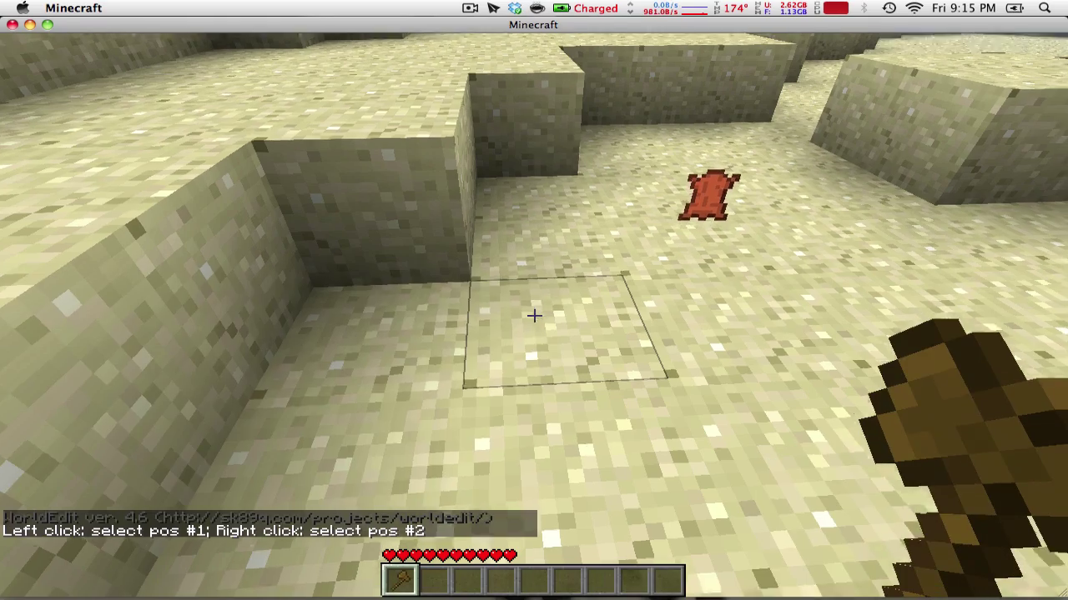
# Mark the raised sand block at (72, 64, -117) as first position and the ground block at (68, 63, -117) as second position
pyautogui.press('w')
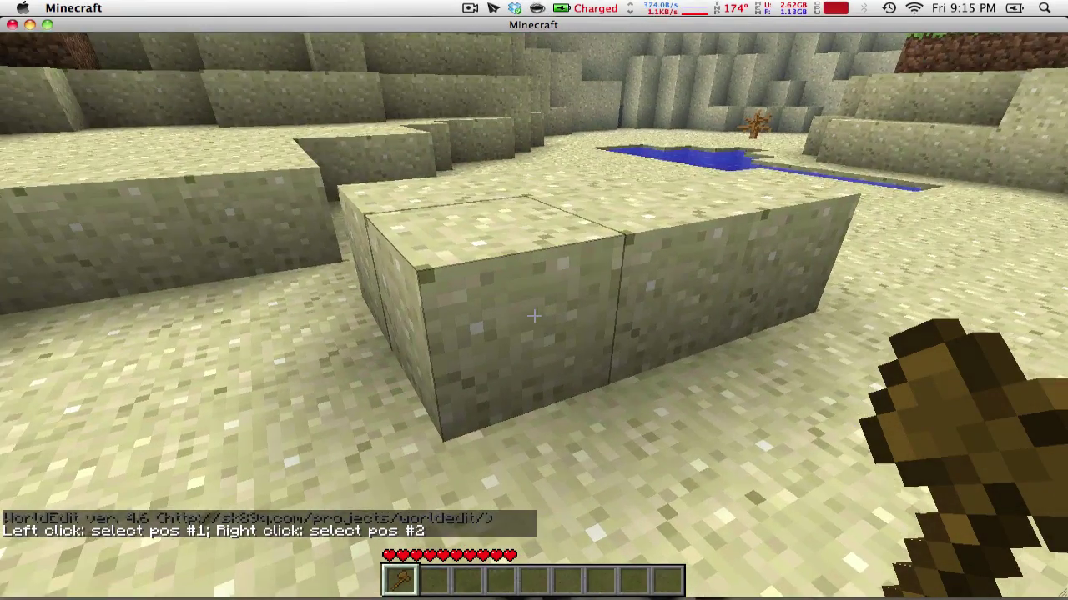
pyautogui.click(534, 315)
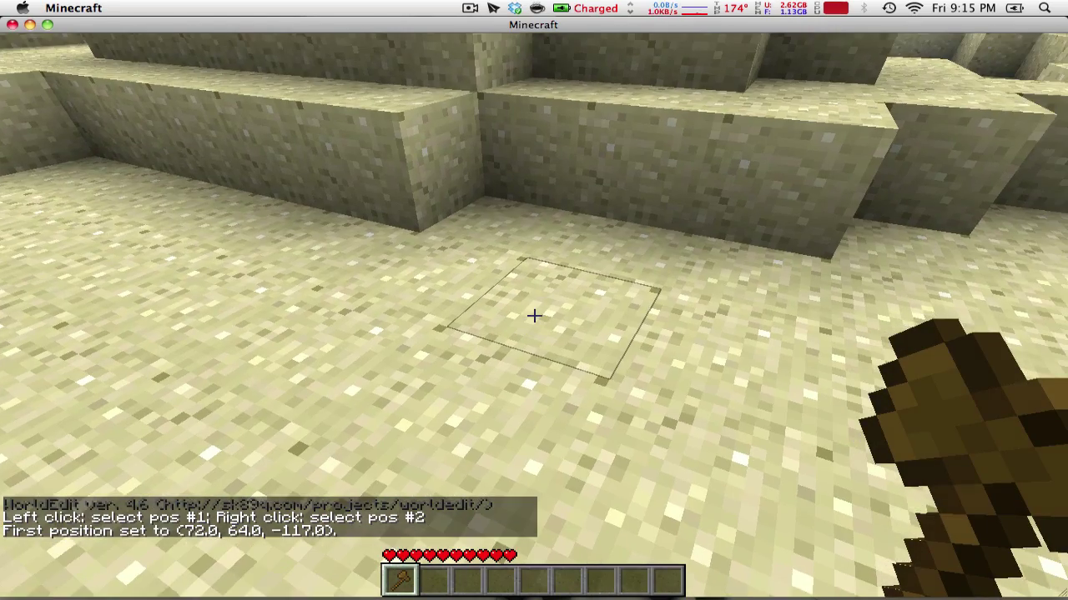
pyautogui.rightClick(533, 315)
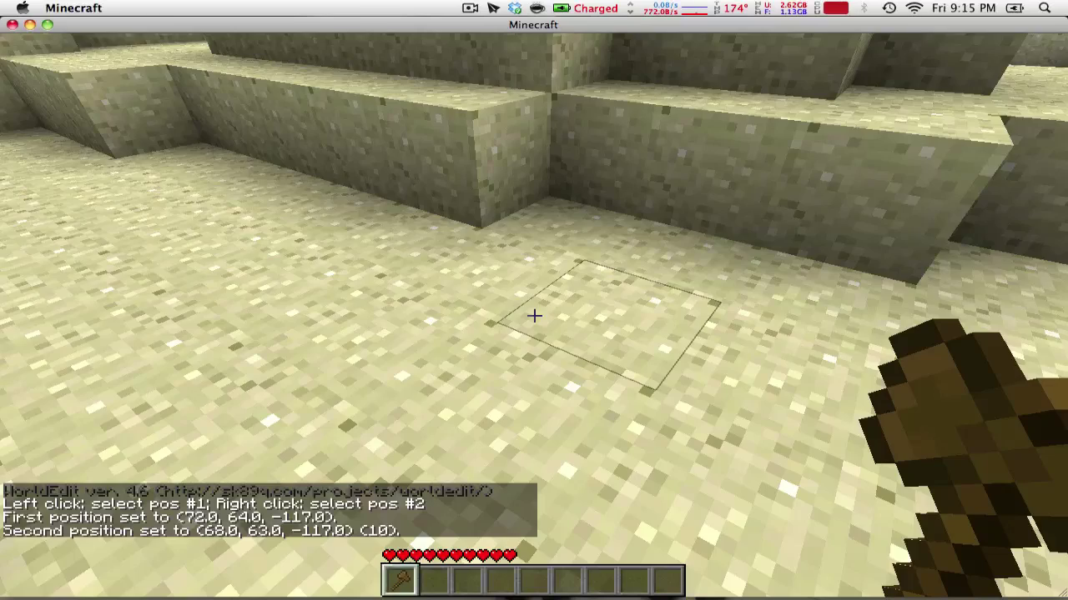
# Replace the blocks in the selection with grass using //replace grass, and back away to view the strip
pyautogui.press('/')
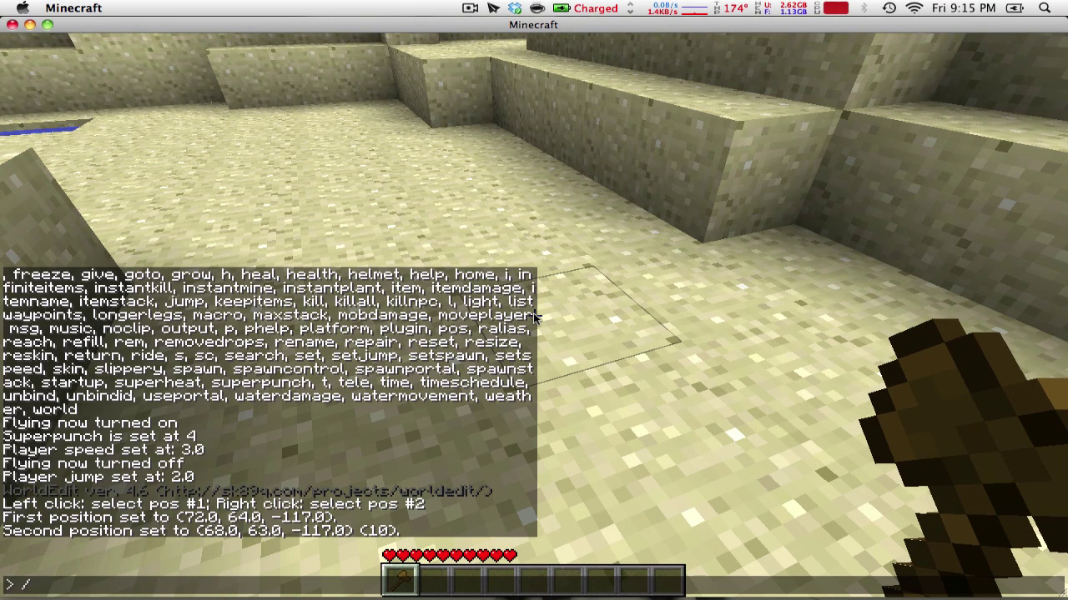
pyautogui.write('/replace grass')
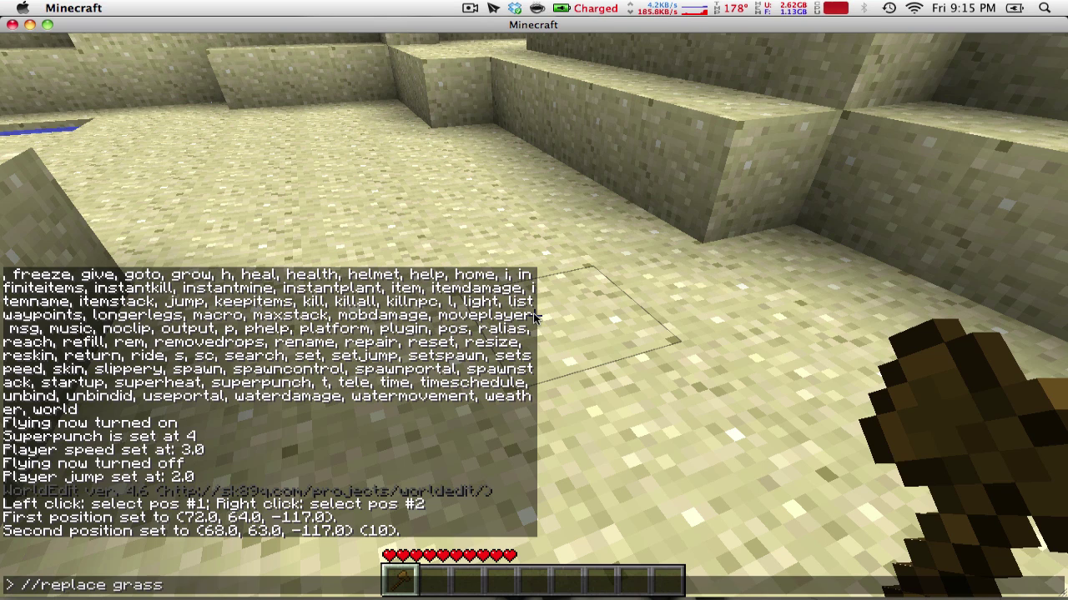
pyautogui.press('Return')
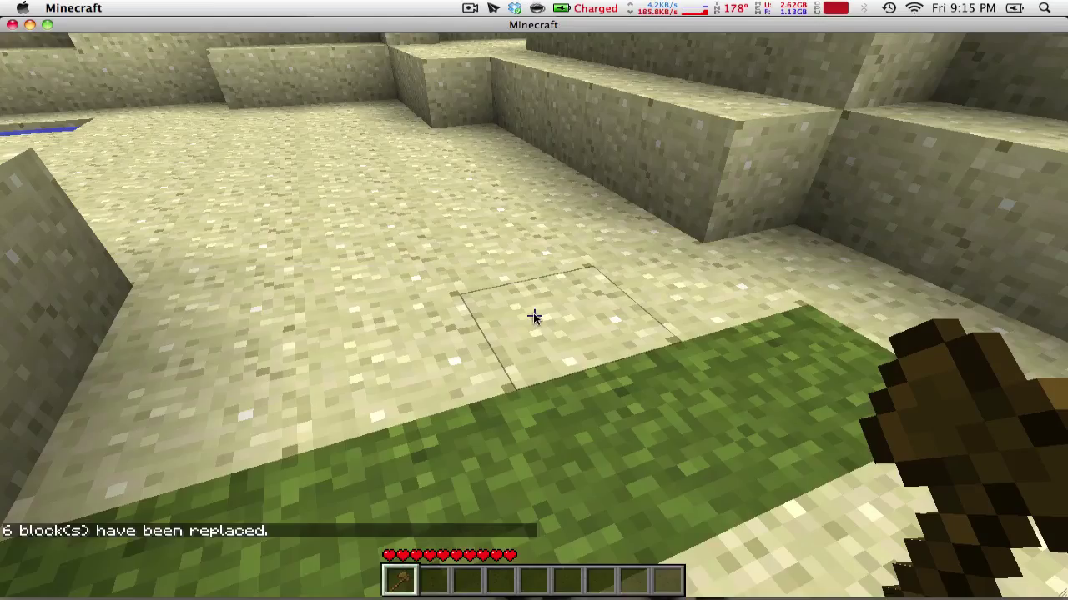
pyautogui.press('s')
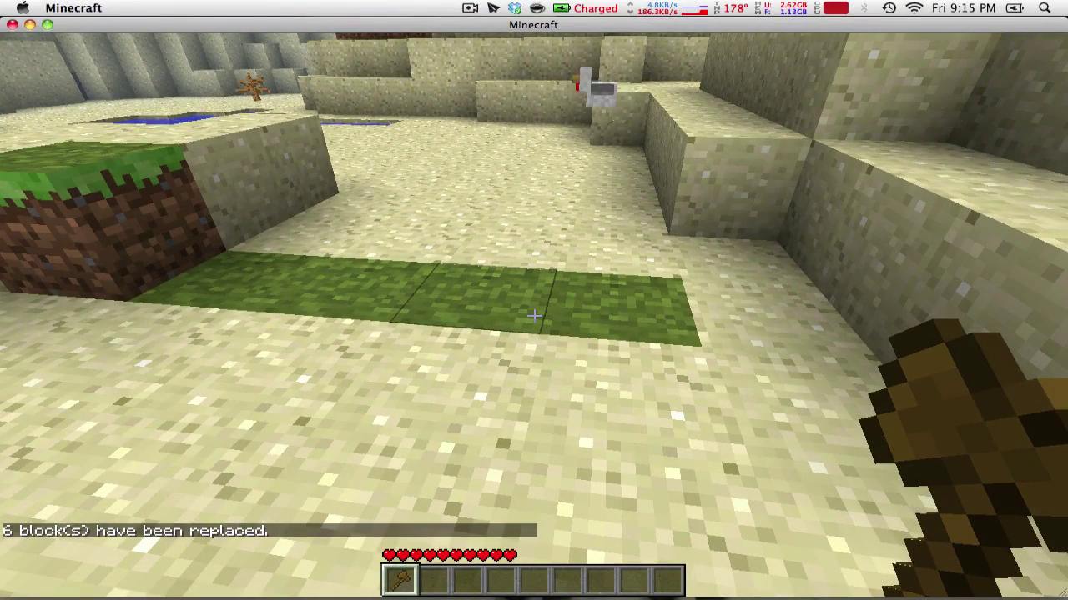
# Clear the selected blocks of the grass strip to air with the //set 0 command
pyautogui.press('t')
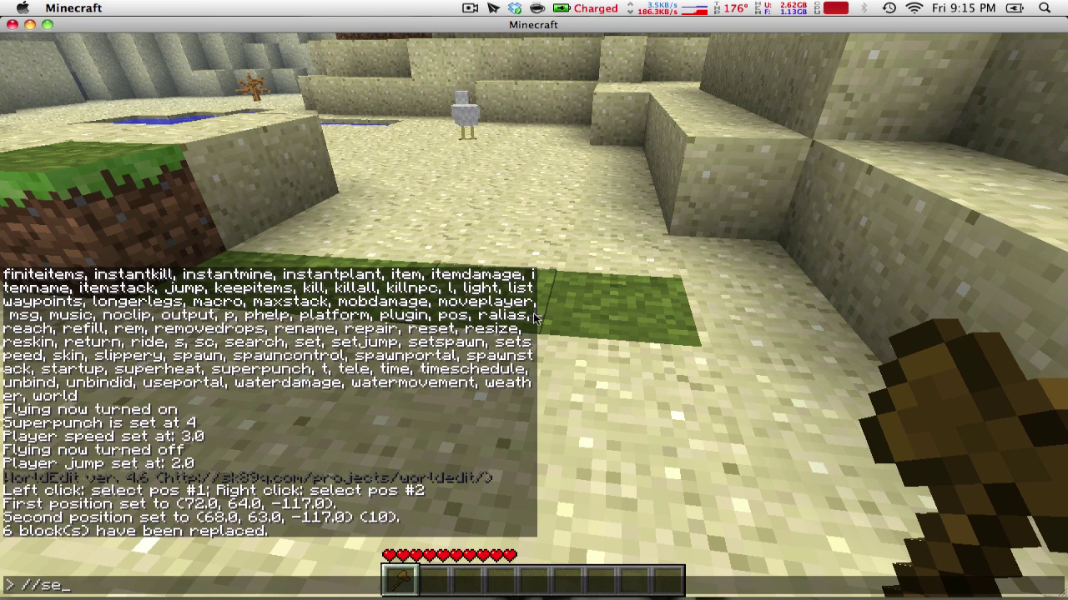
pyautogui.write('//set 0')
pyautogui.press('Return')
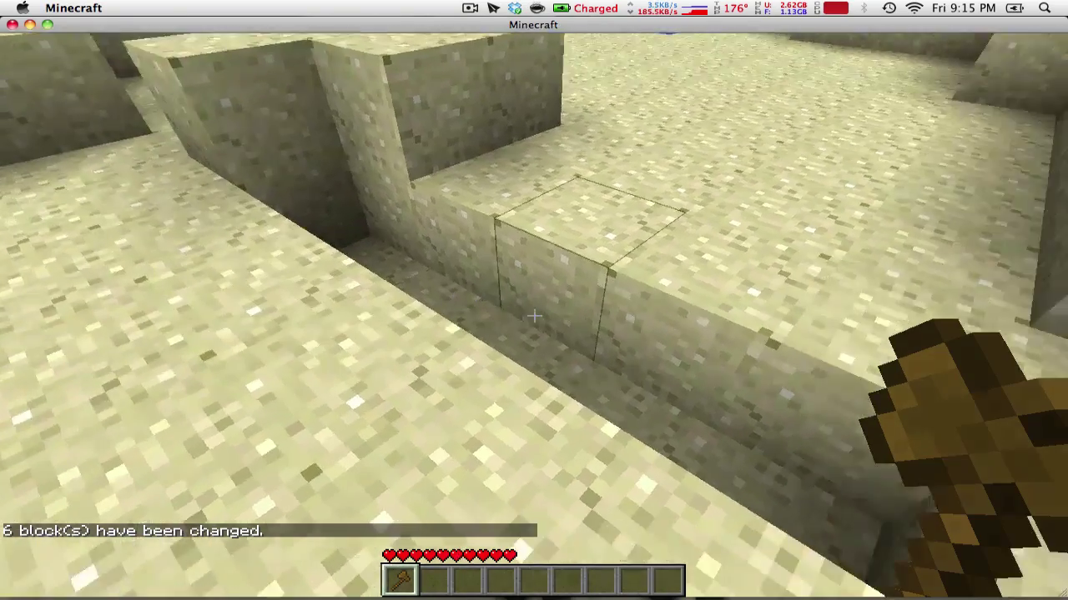
# Fill the same selection with stone using the //set 1 command
pyautogui.press('t')
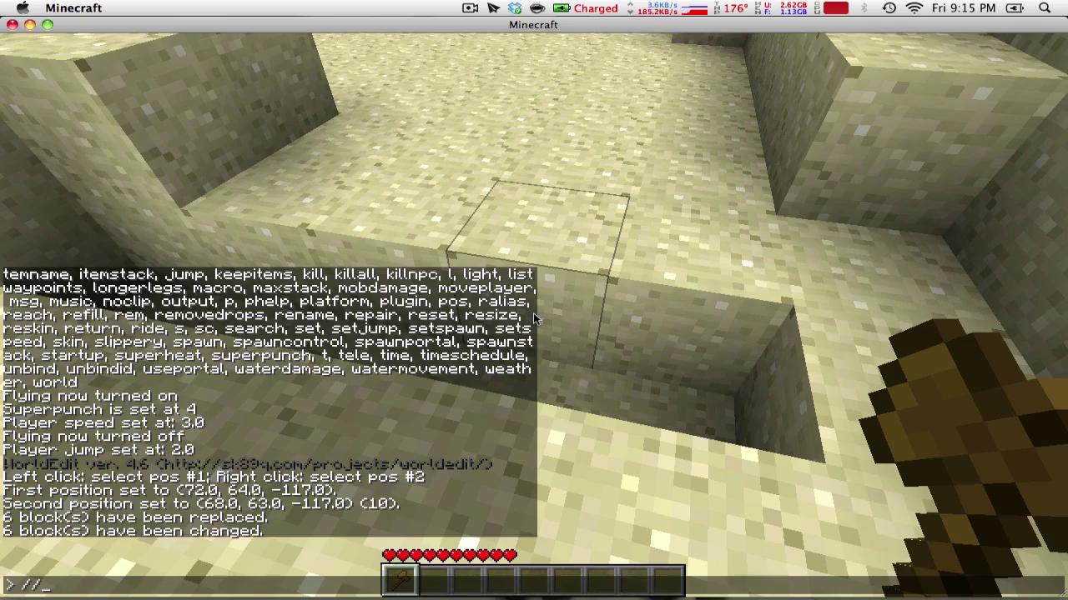
pyautogui.write('//set 1')
pyautogui.press('Return')
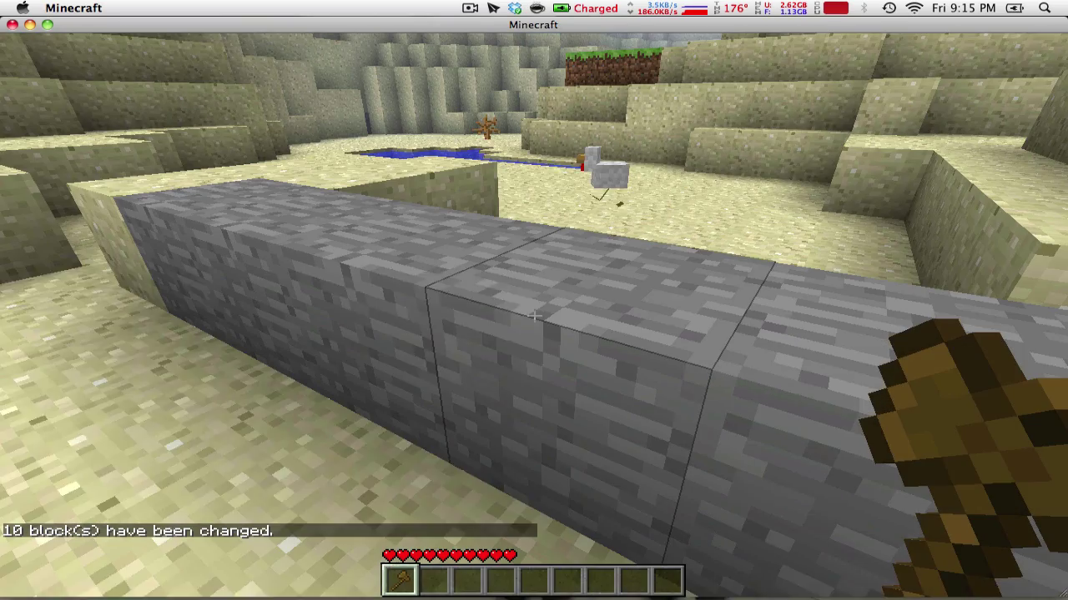
pyautogui.press('t')
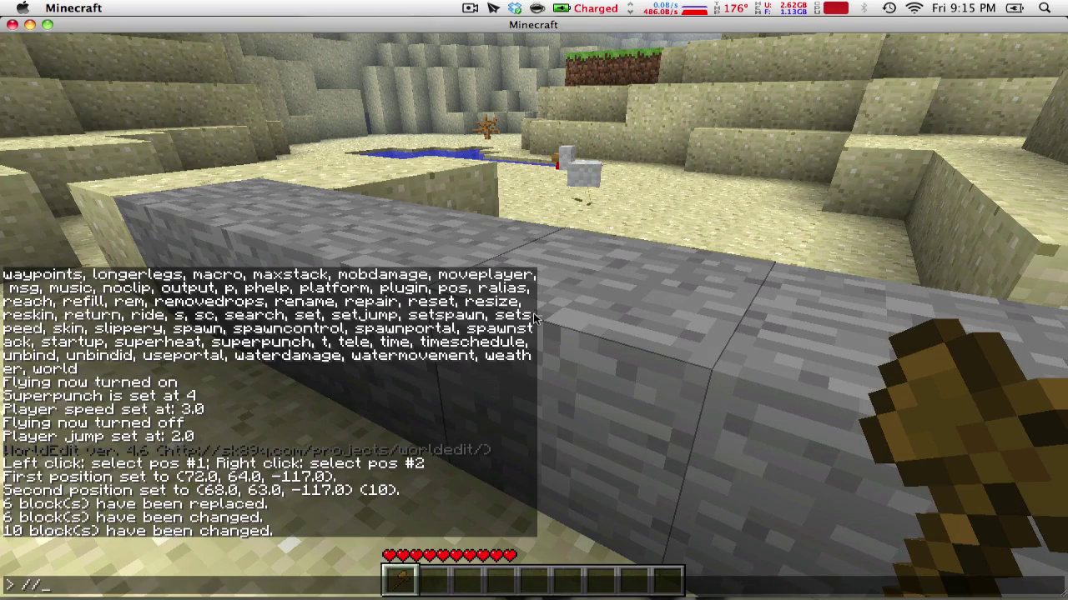
pyautogui.press('Escape')
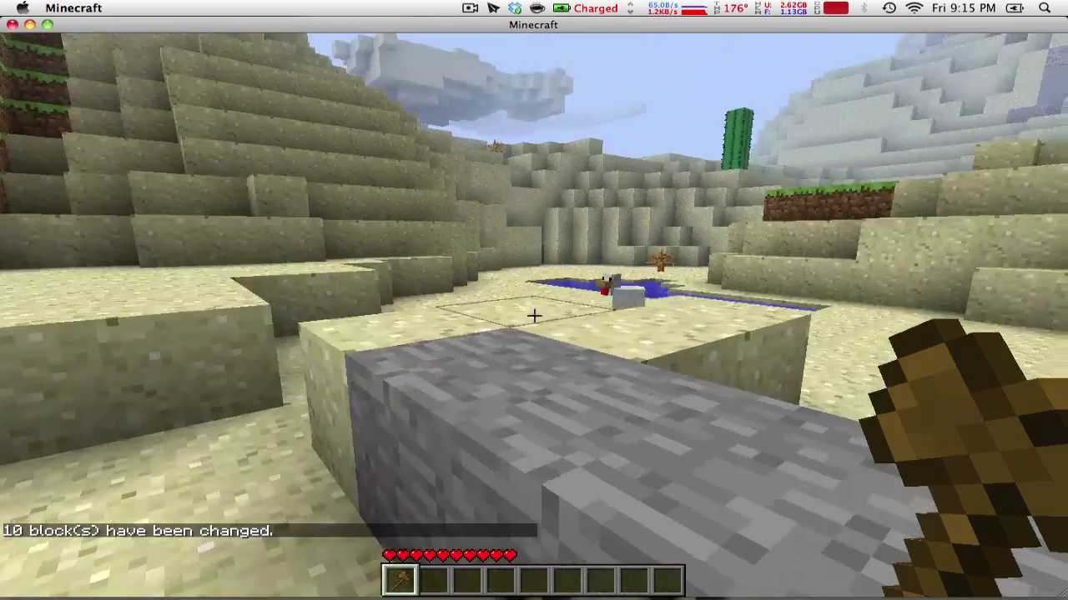
# Mark the sand block at (73, 64, -116) as first position and the dirt cliff block at (61, 72, -127) as second position
pyautogui.click(534, 316)
pyautogui.press('w')
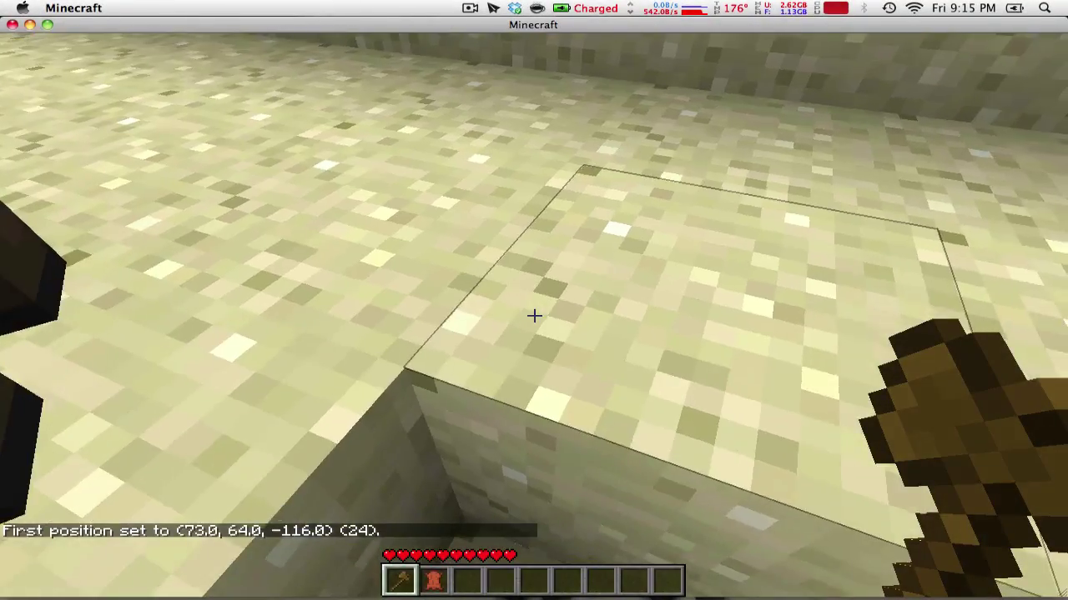
pyautogui.press('w')
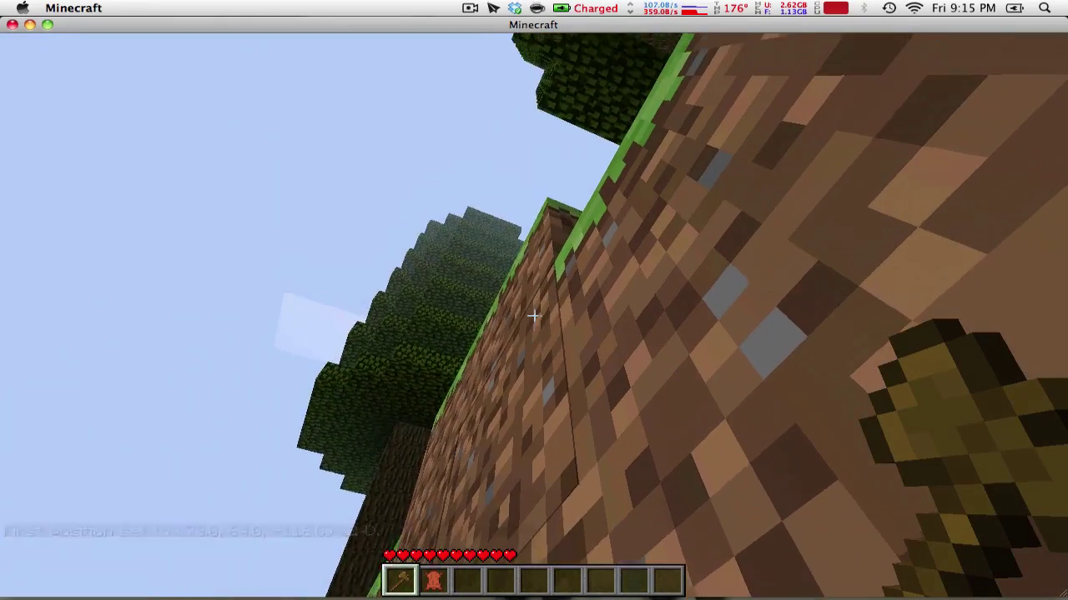
pyautogui.rightClick(534, 316)
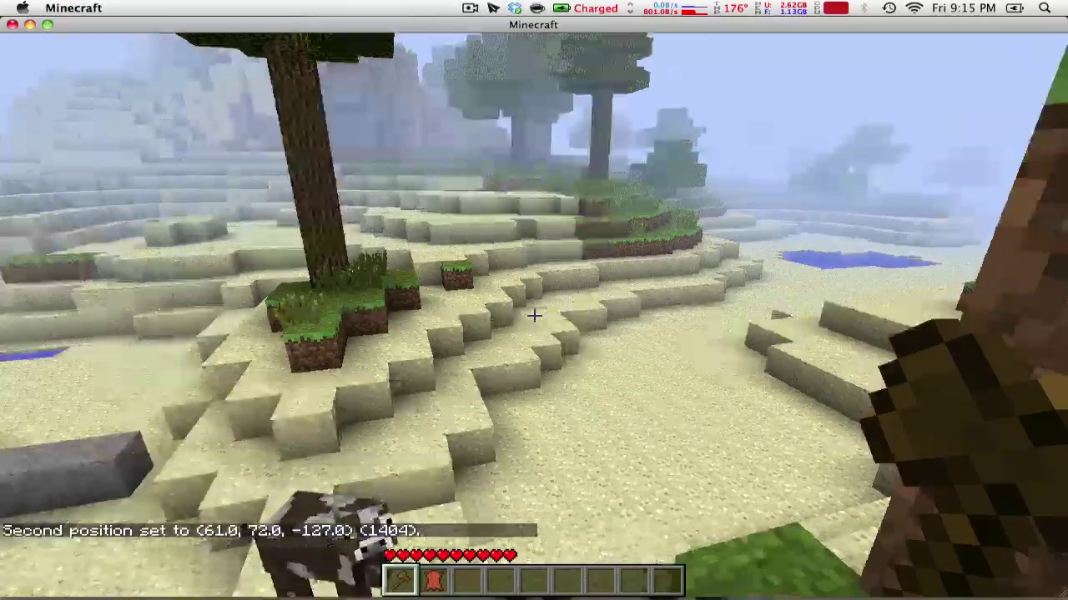
# Turn on flying with the fly command and rise above the selected area
pyautogui.press('t')
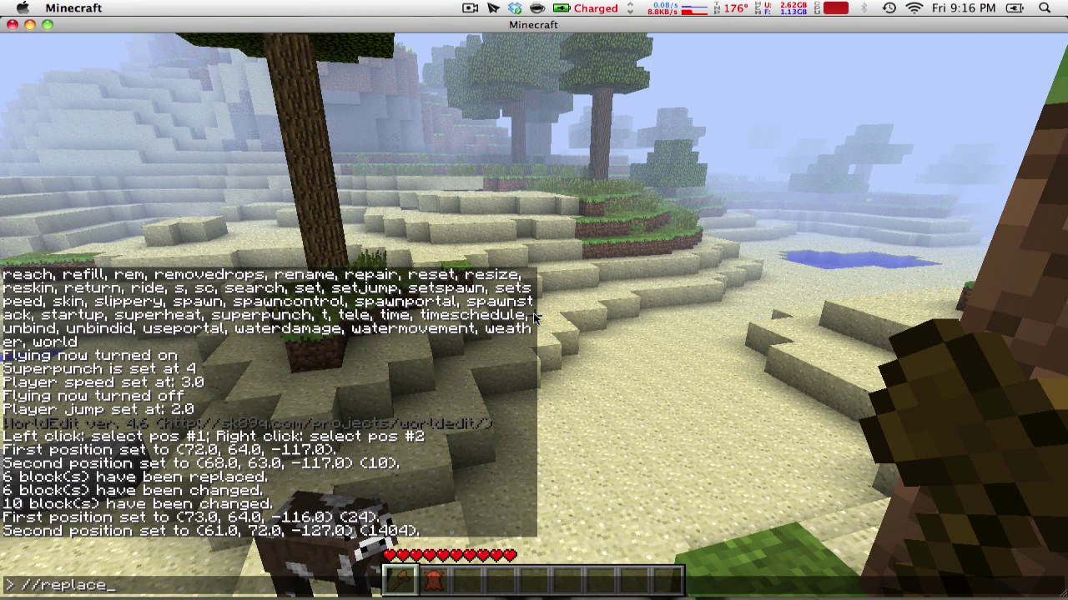
pyautogui.write('fly')
pyautogui.press('Return')
# Replace the blocks in the selection with lava using //replace, and back away to view the area
pyautogui.press('t')
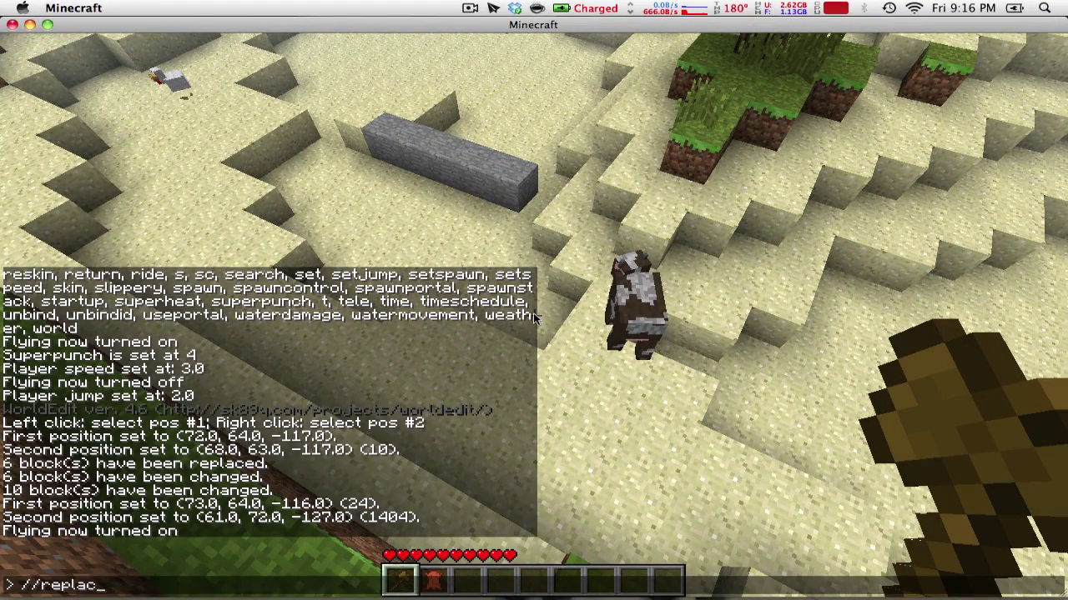
pyautogui.press('Return')
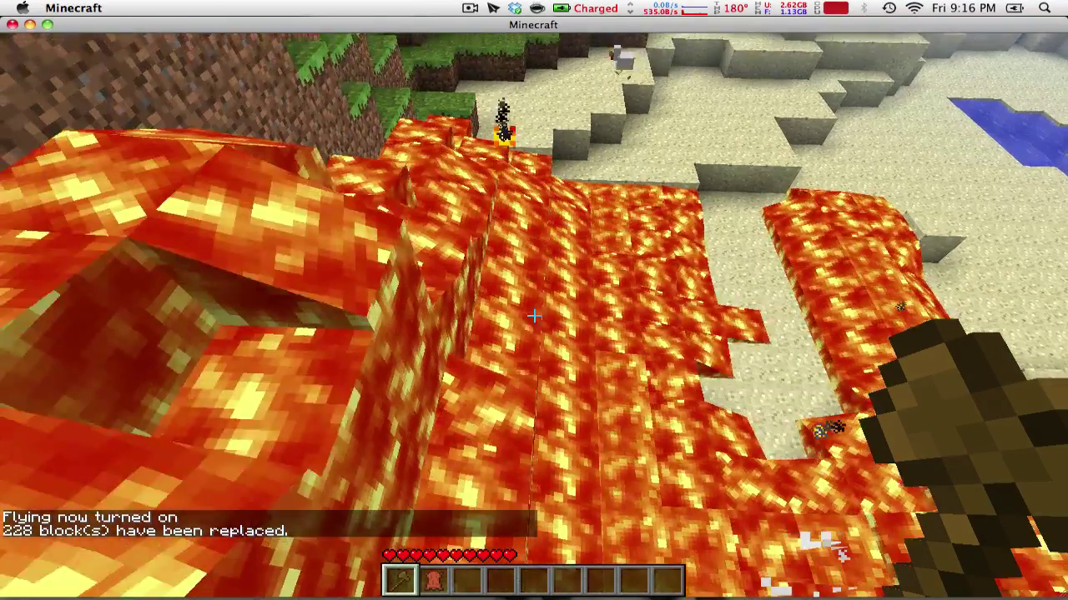
pyautogui.press('s')
# Replace the blocks in the selection with water using //replace water
pyautogui.press('/')
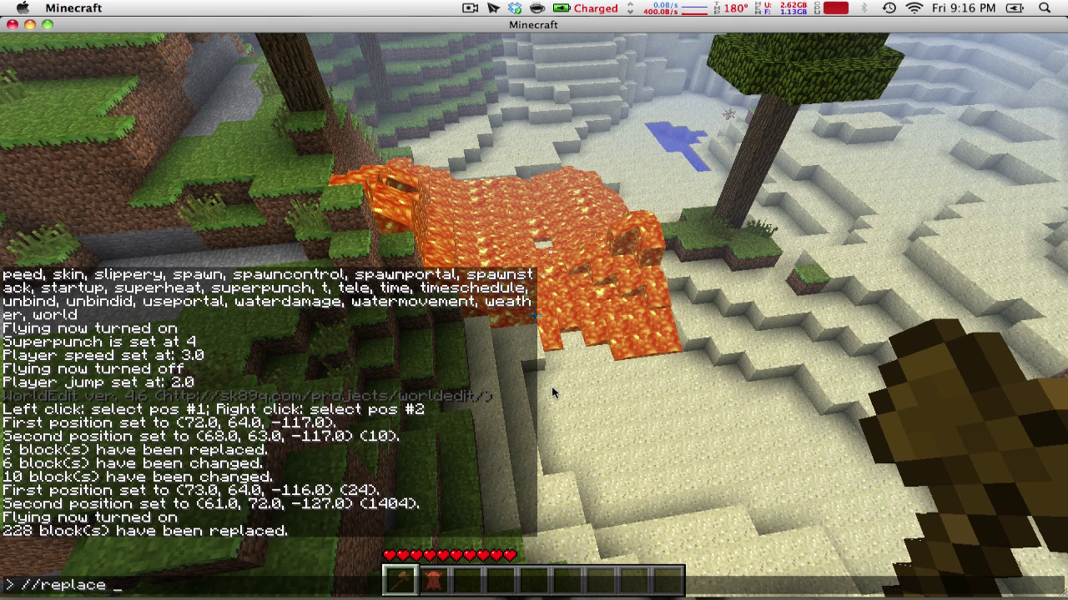
pyautogui.write('water')
pyautogui.press('Return')
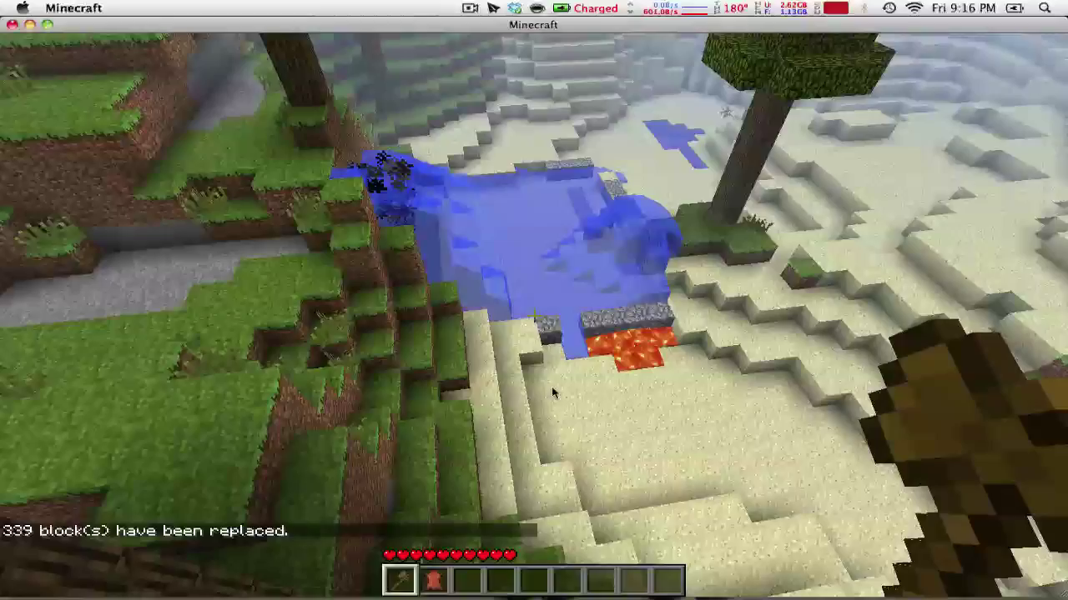
# Replace the blocks in the flooded selection with grass using //replace grass
pyautogui.press('/')
pyautogui.write('//')
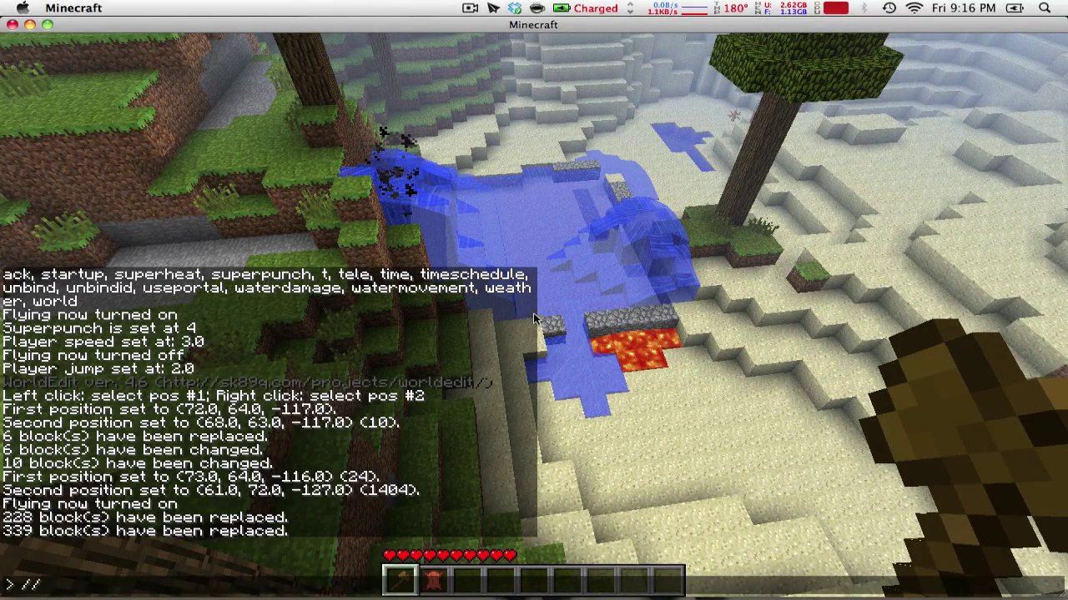
pyautogui.write('repla')
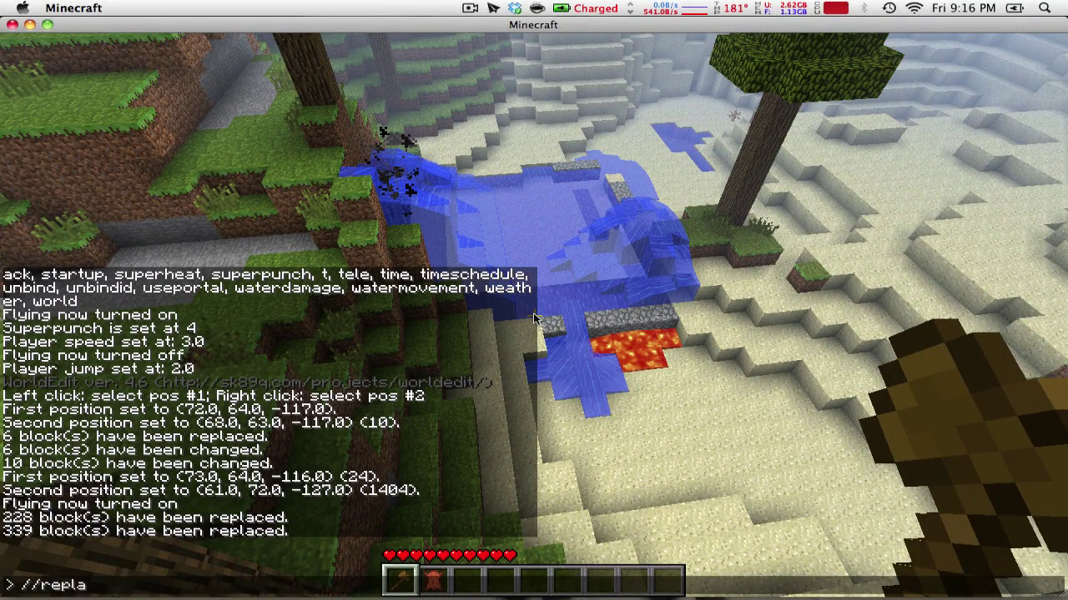
pyautogui.write('ce')
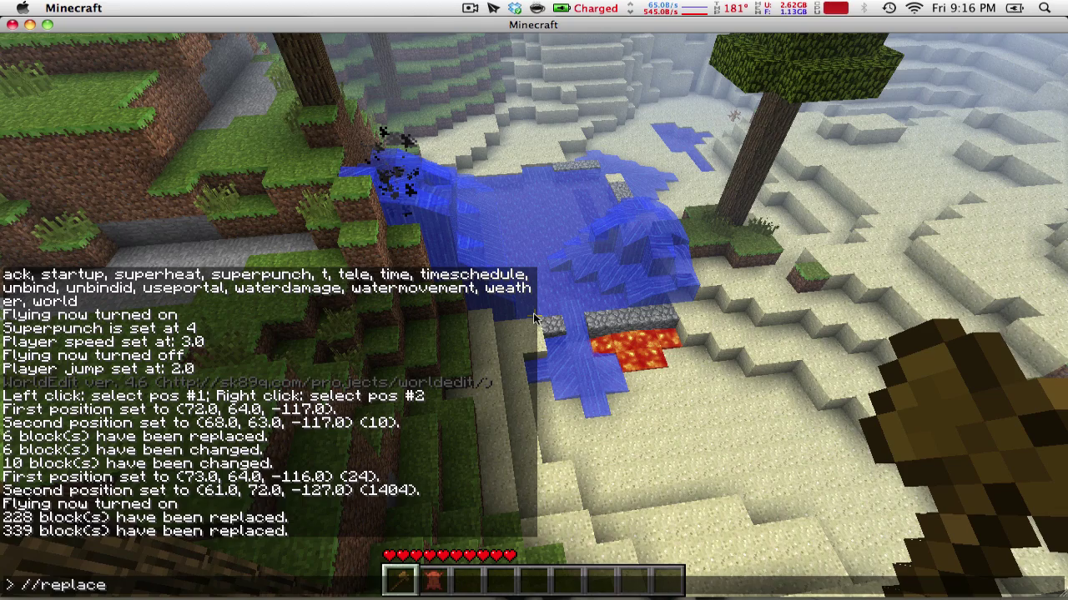
pyautogui.write(' grass')
pyautogui.press('Return')
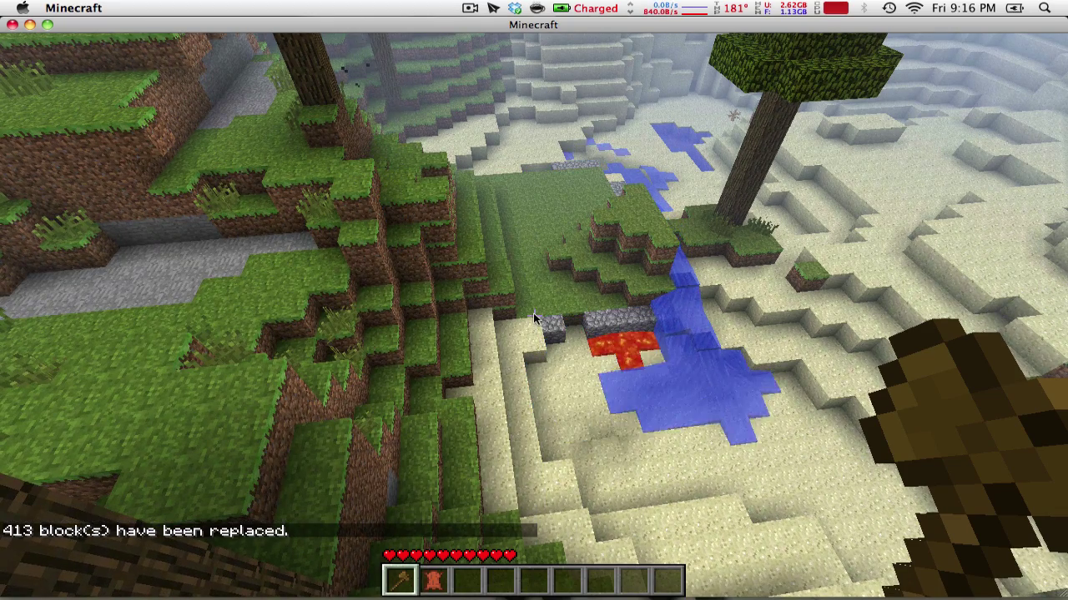
# Fill the whole selection with cobblestone using //set 4, and fly over the block to view it
pyautogui.write('t')
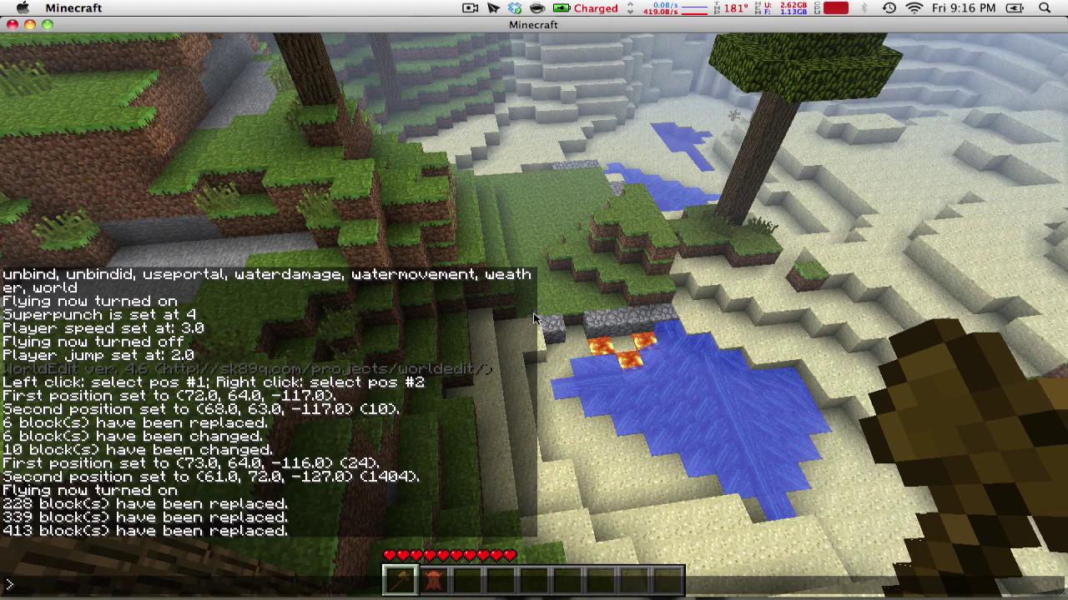
pyautogui.write('//set 4')
pyautogui.press('Return')
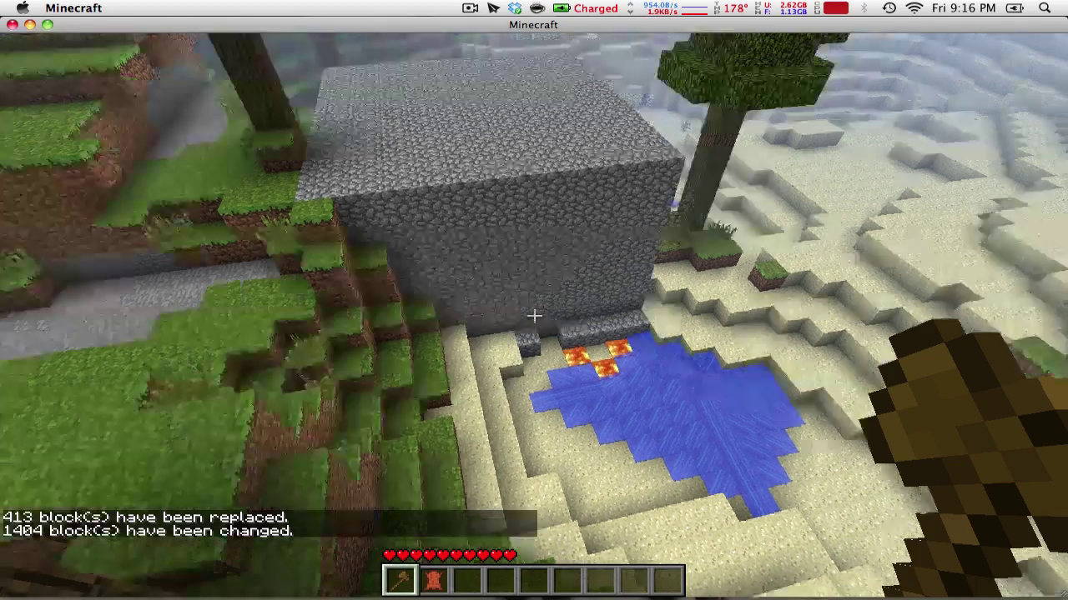
pyautogui.press('space')
pyautogui.press('w')
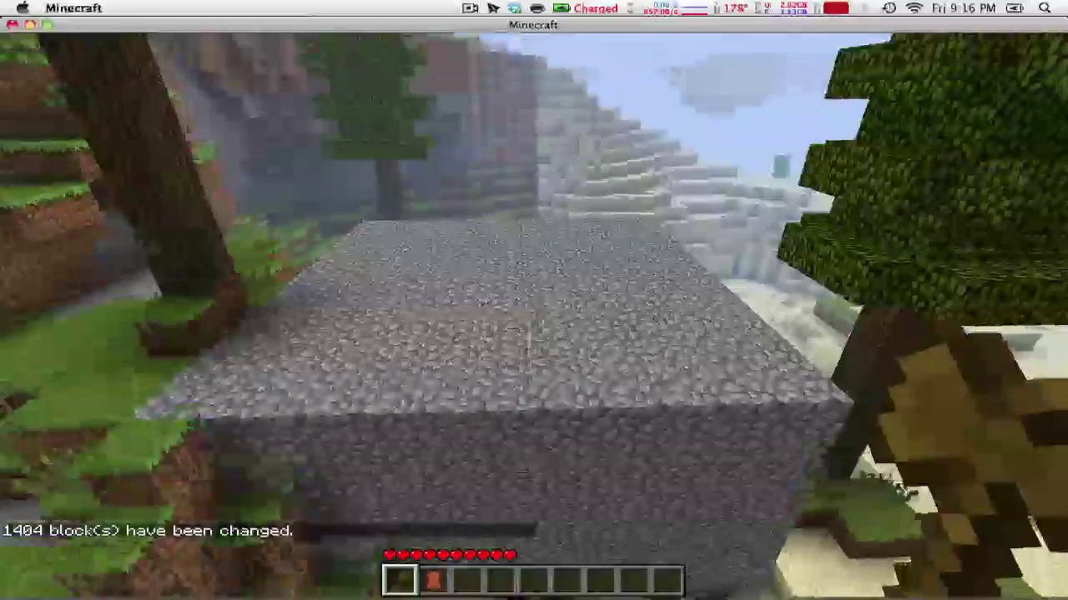
pyautogui.press('s')
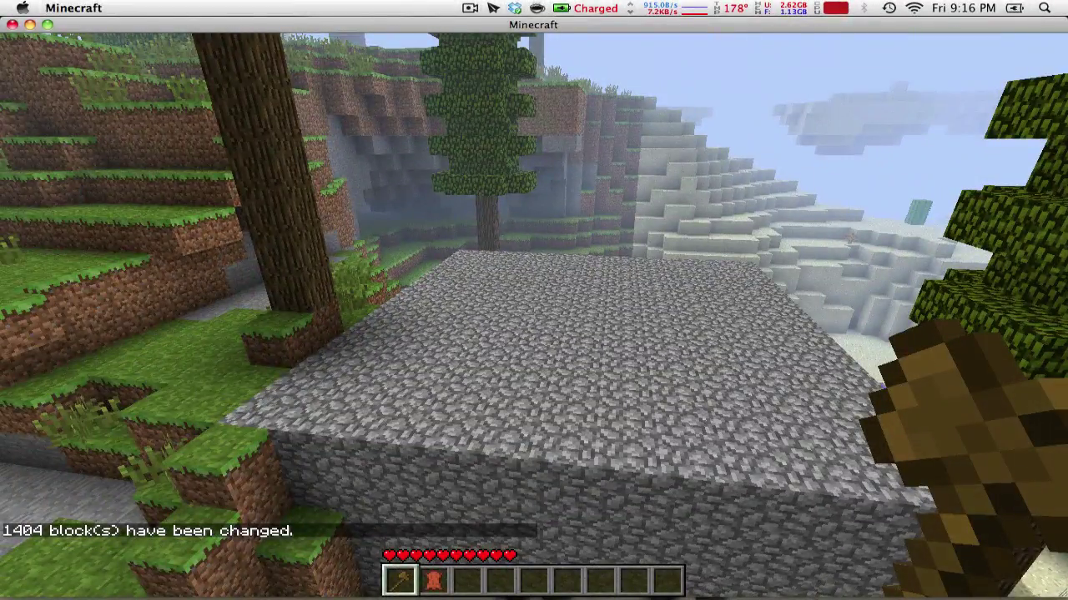
pyautogui.press('w')
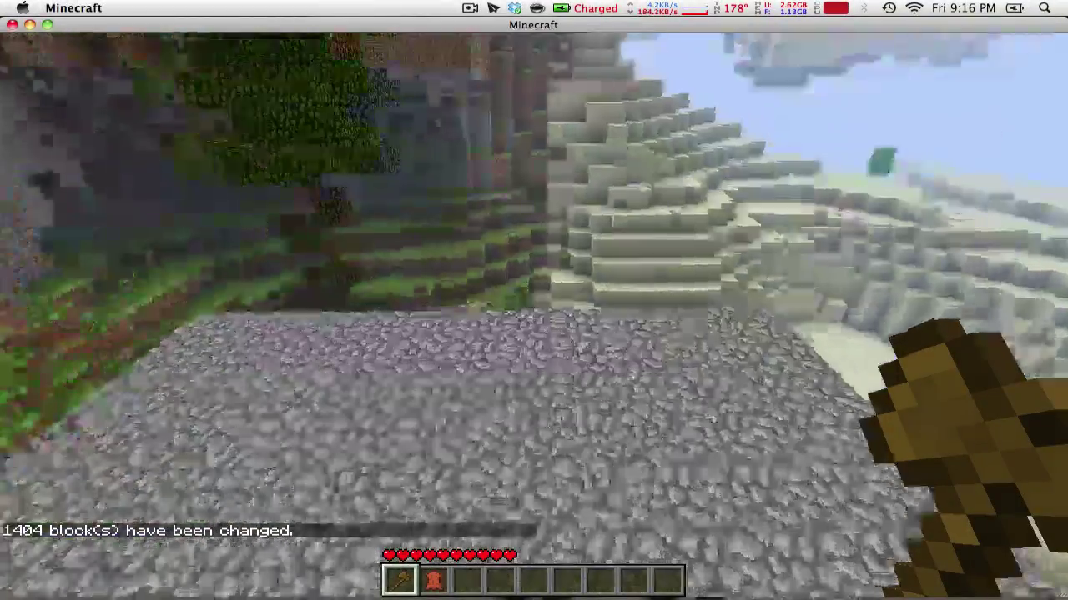
# Send the server address oasis-mc.us in the chat, write it once more without sending, and return to the game
pyautogui.write('stoas')
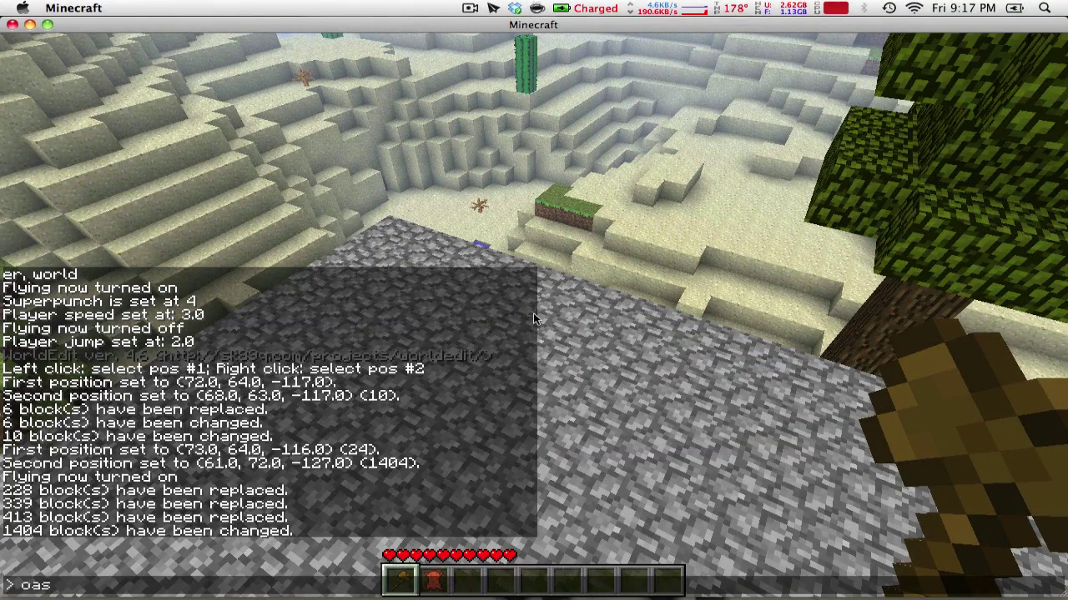
pyautogui.write('is-mc.us')
pyautogui.press('Return')
pyautogui.write('t')
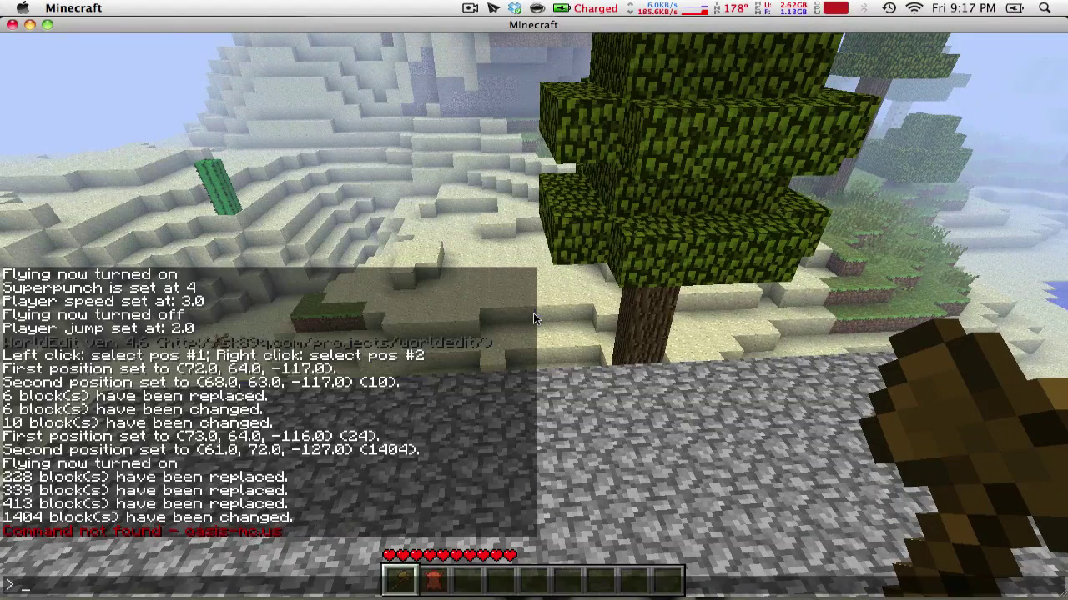
pyautogui.write('oasis-mc.us')
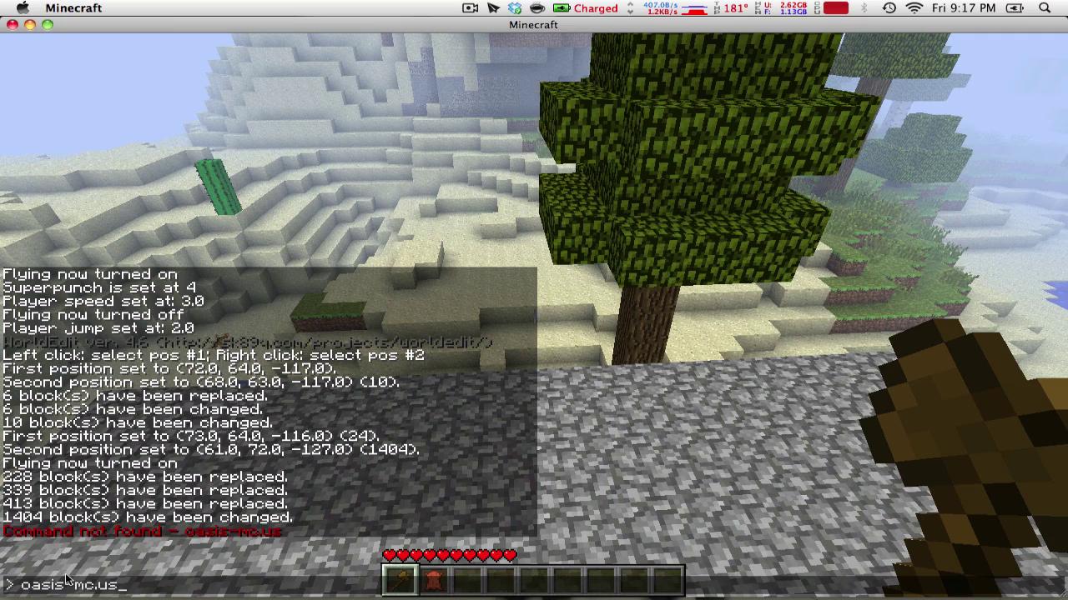
pyautogui.press('Escape')
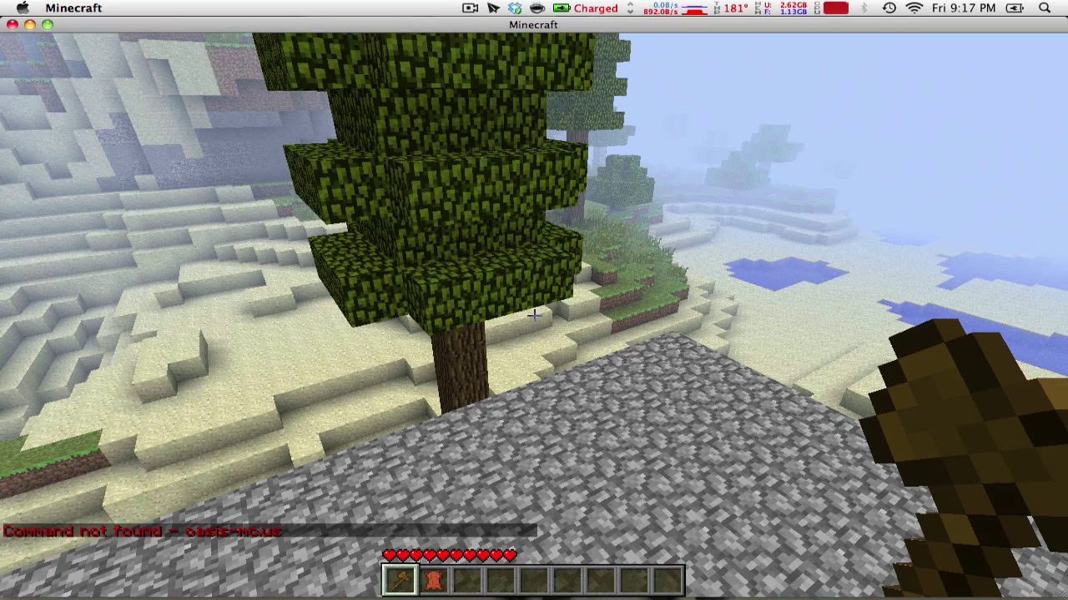